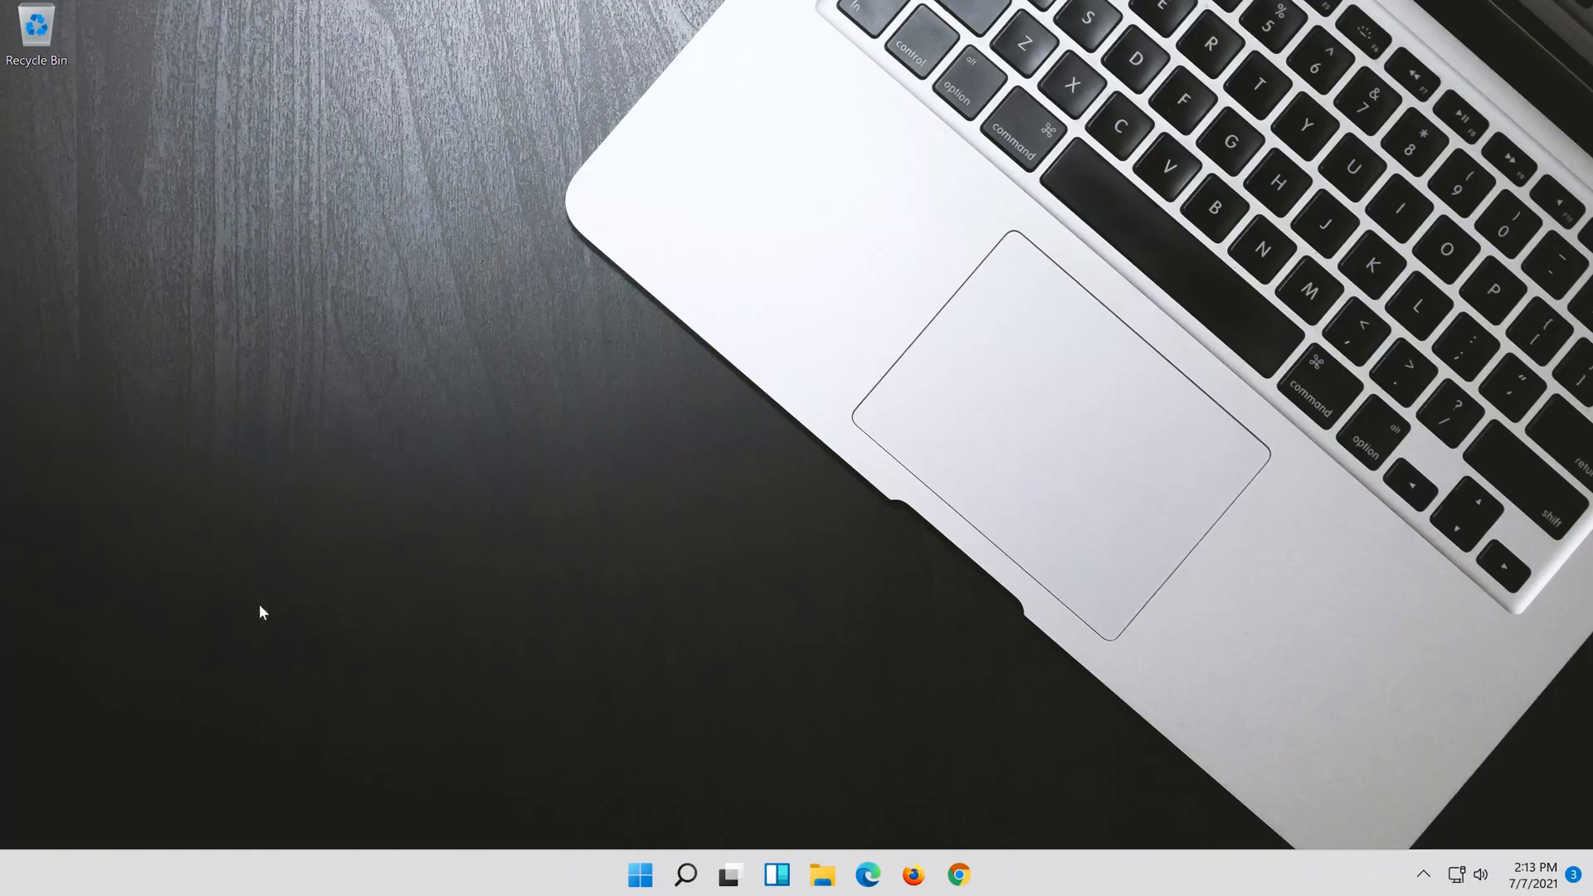
# Bring up the taskbar search panel to look for the Settings app.
pyautogui.click(688, 875)
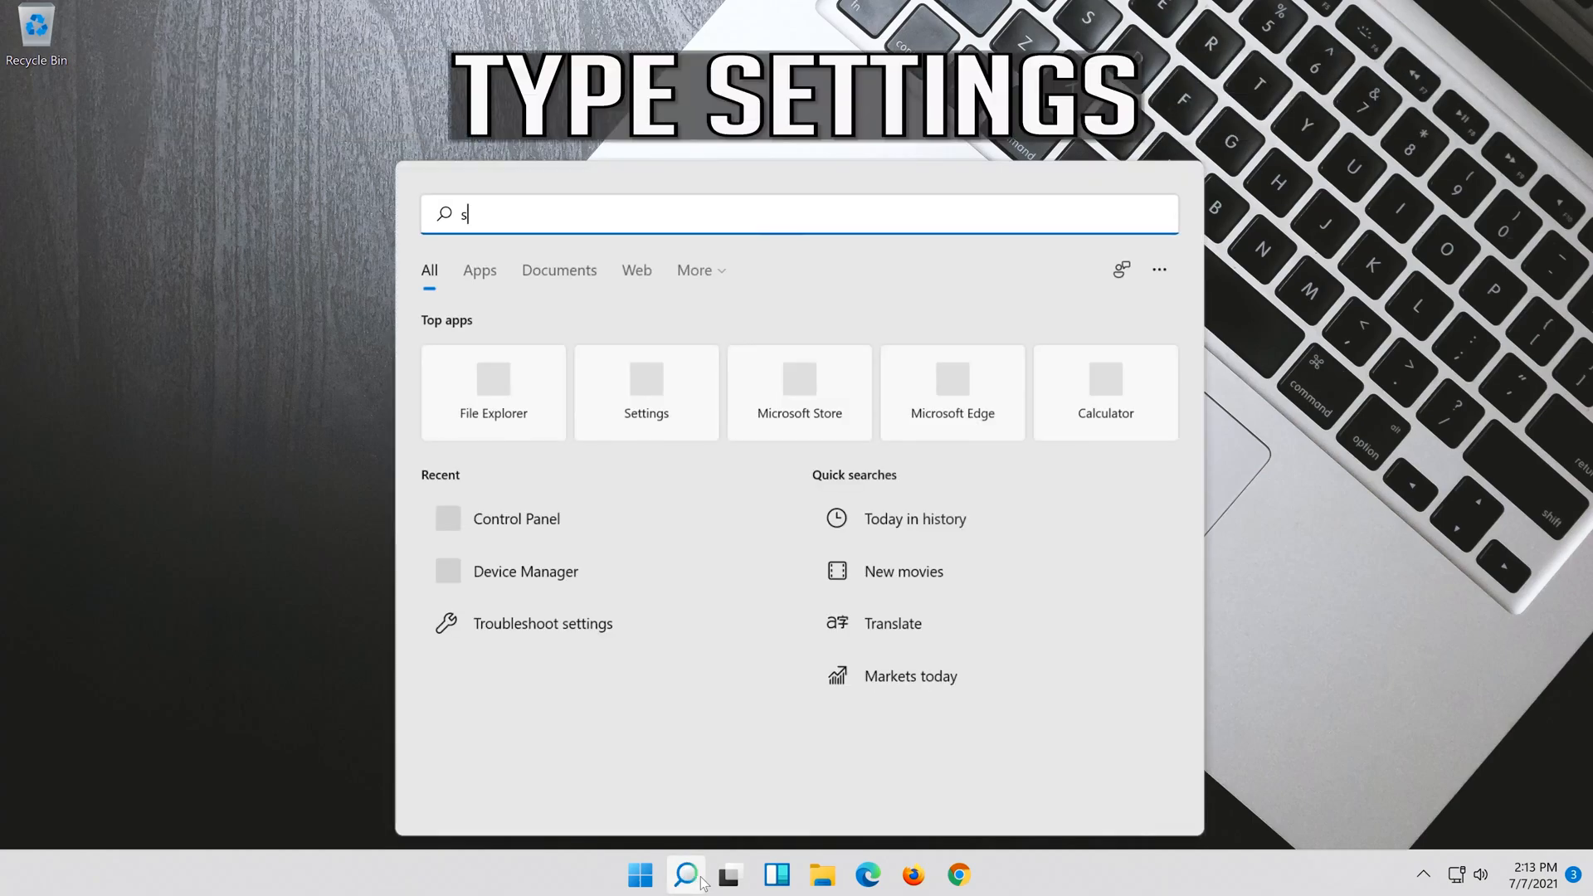
pyautogui.write('settings')
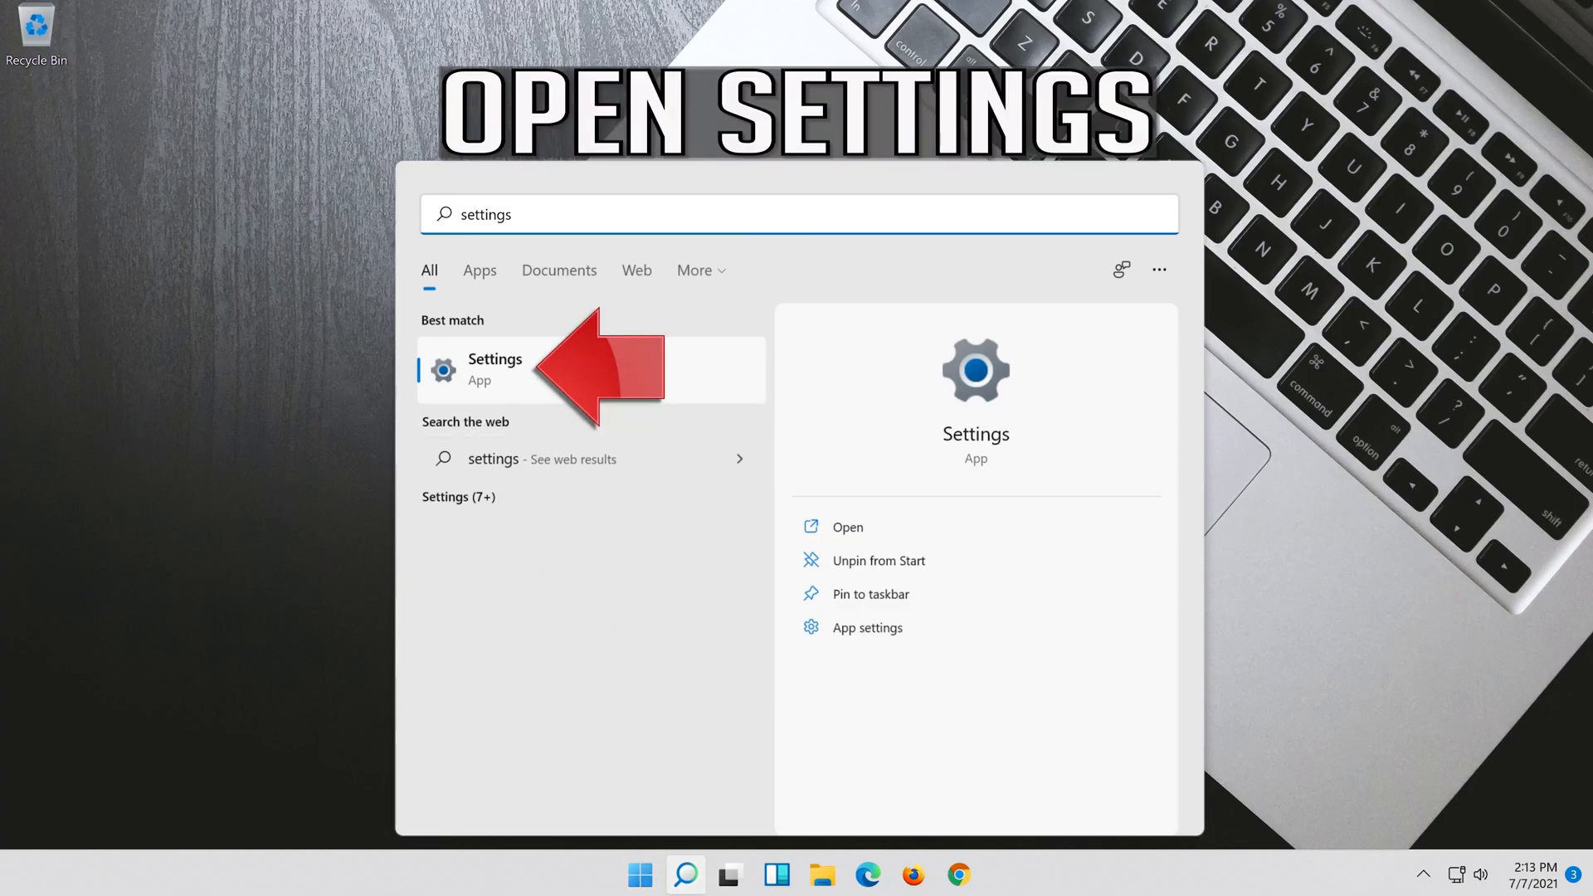
# Launch Settings and reach Advanced network settings under Network & internet.
pyautogui.click(566, 373)
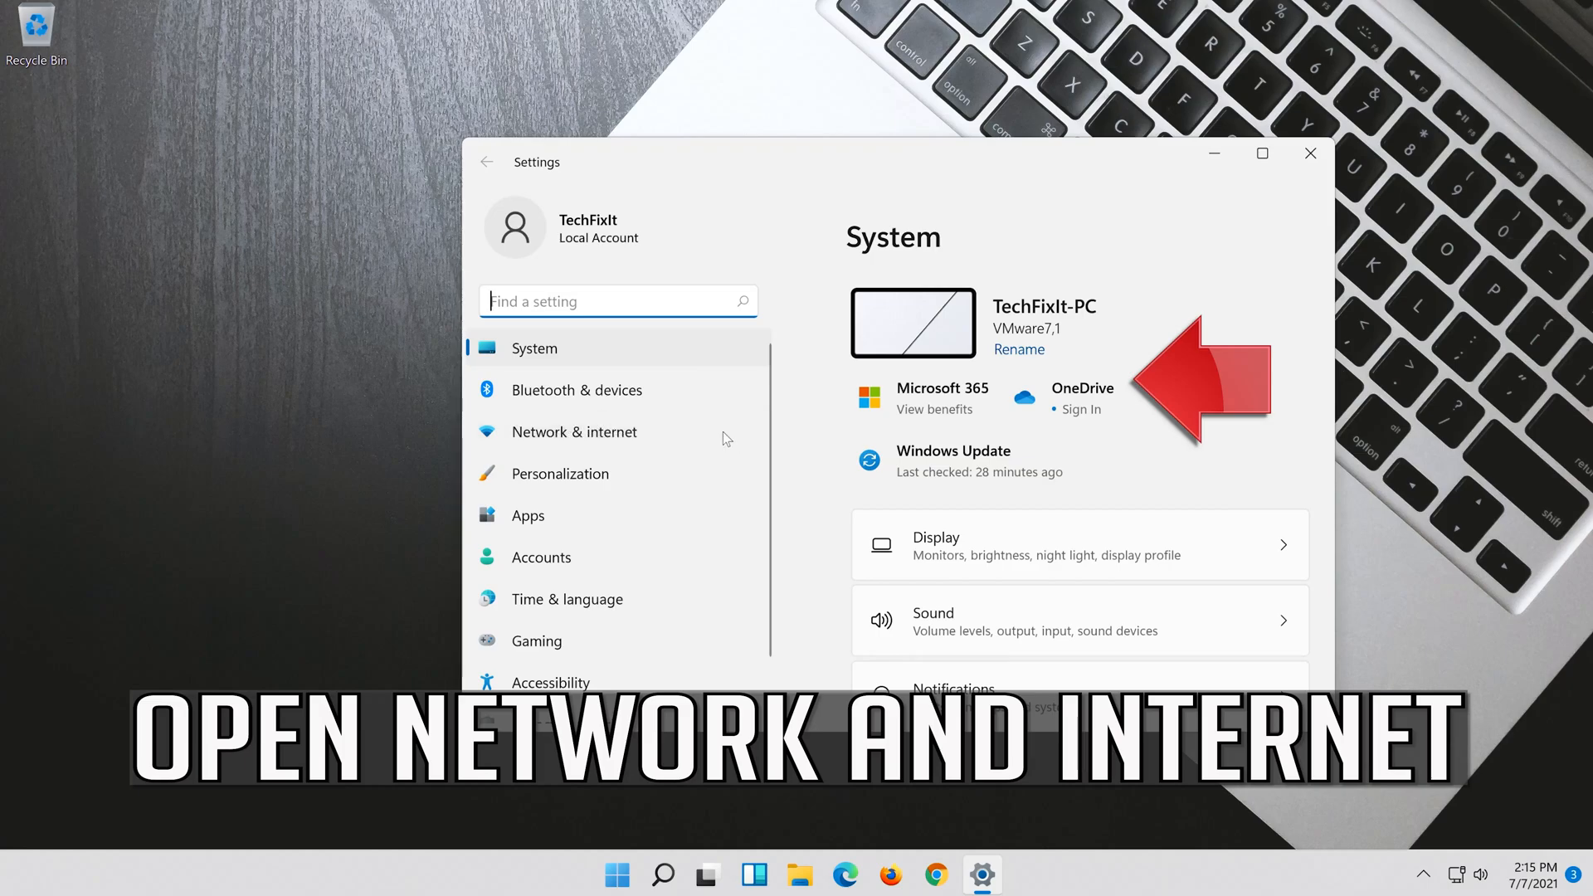
pyautogui.click(615, 438)
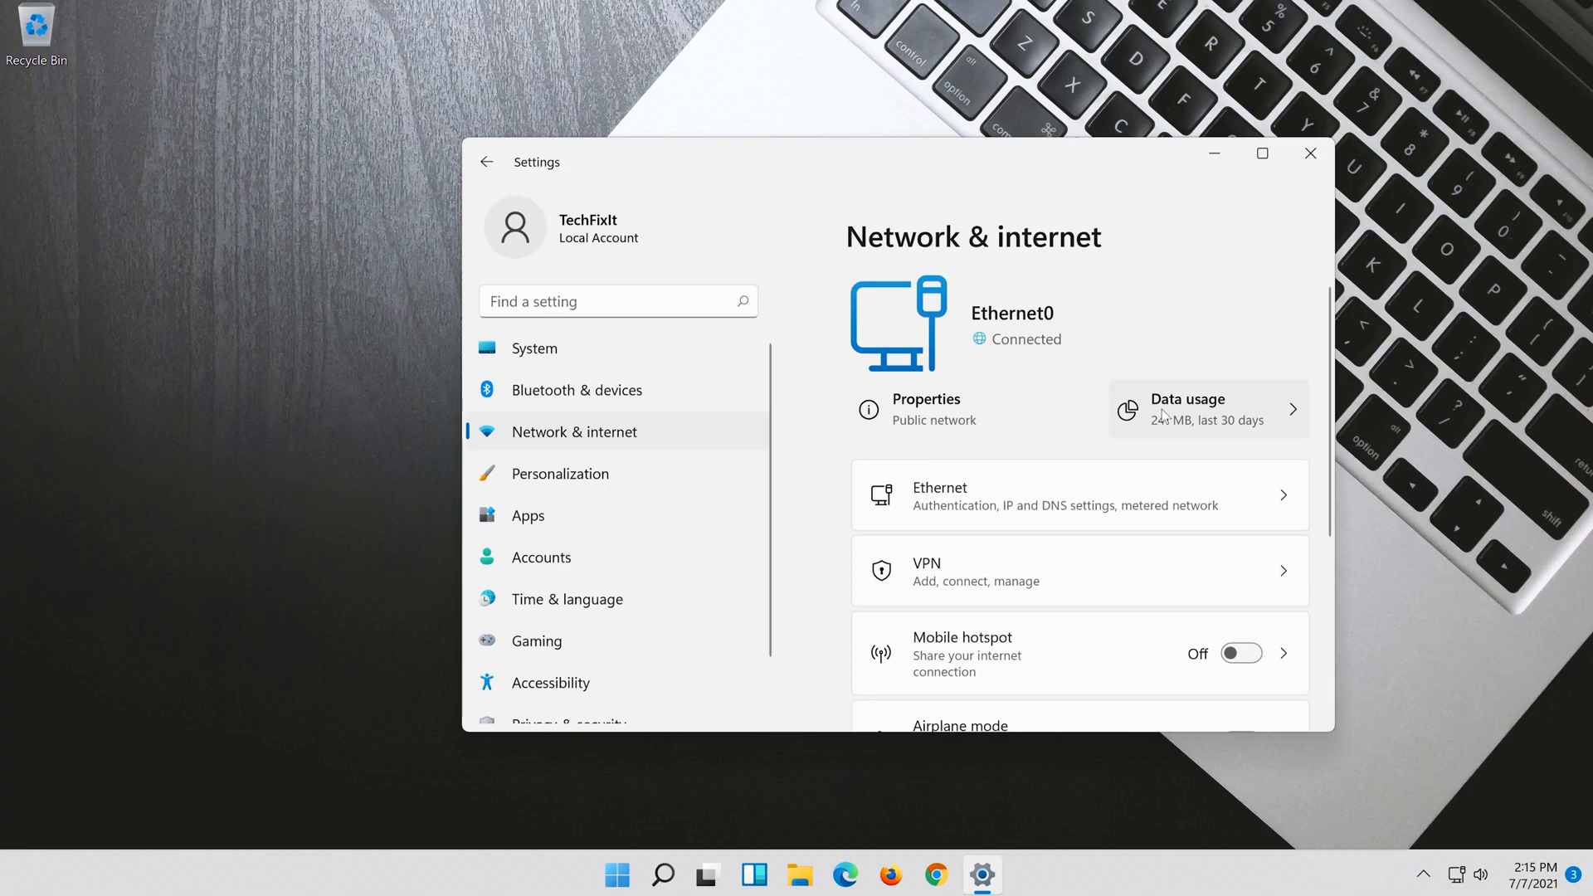
pyautogui.scroll(-5, 1162, 413)
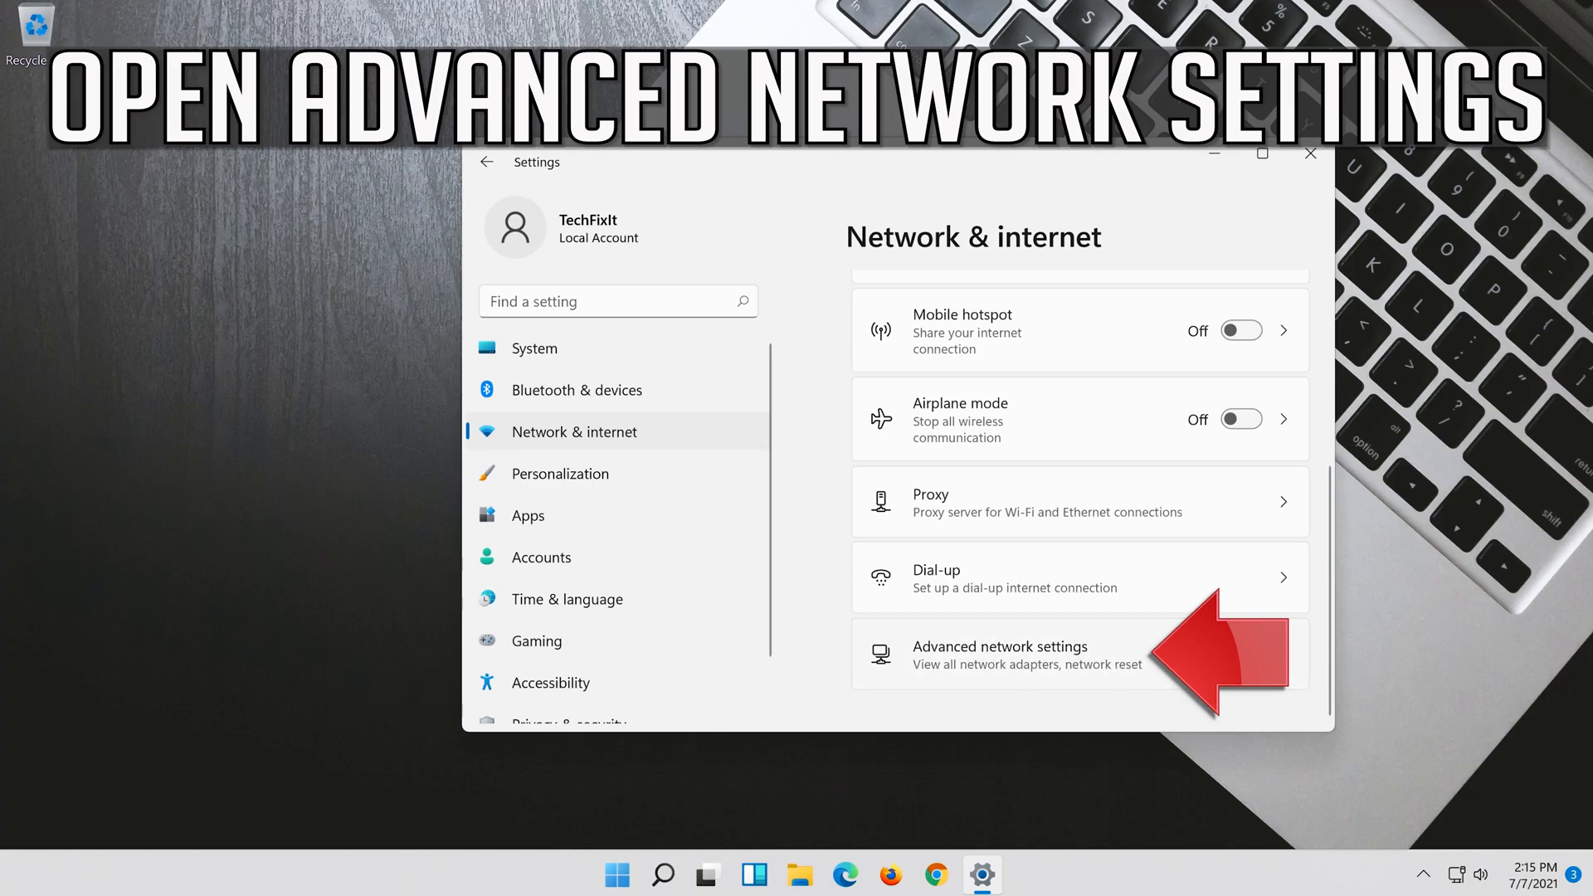
pyautogui.click(982, 666)
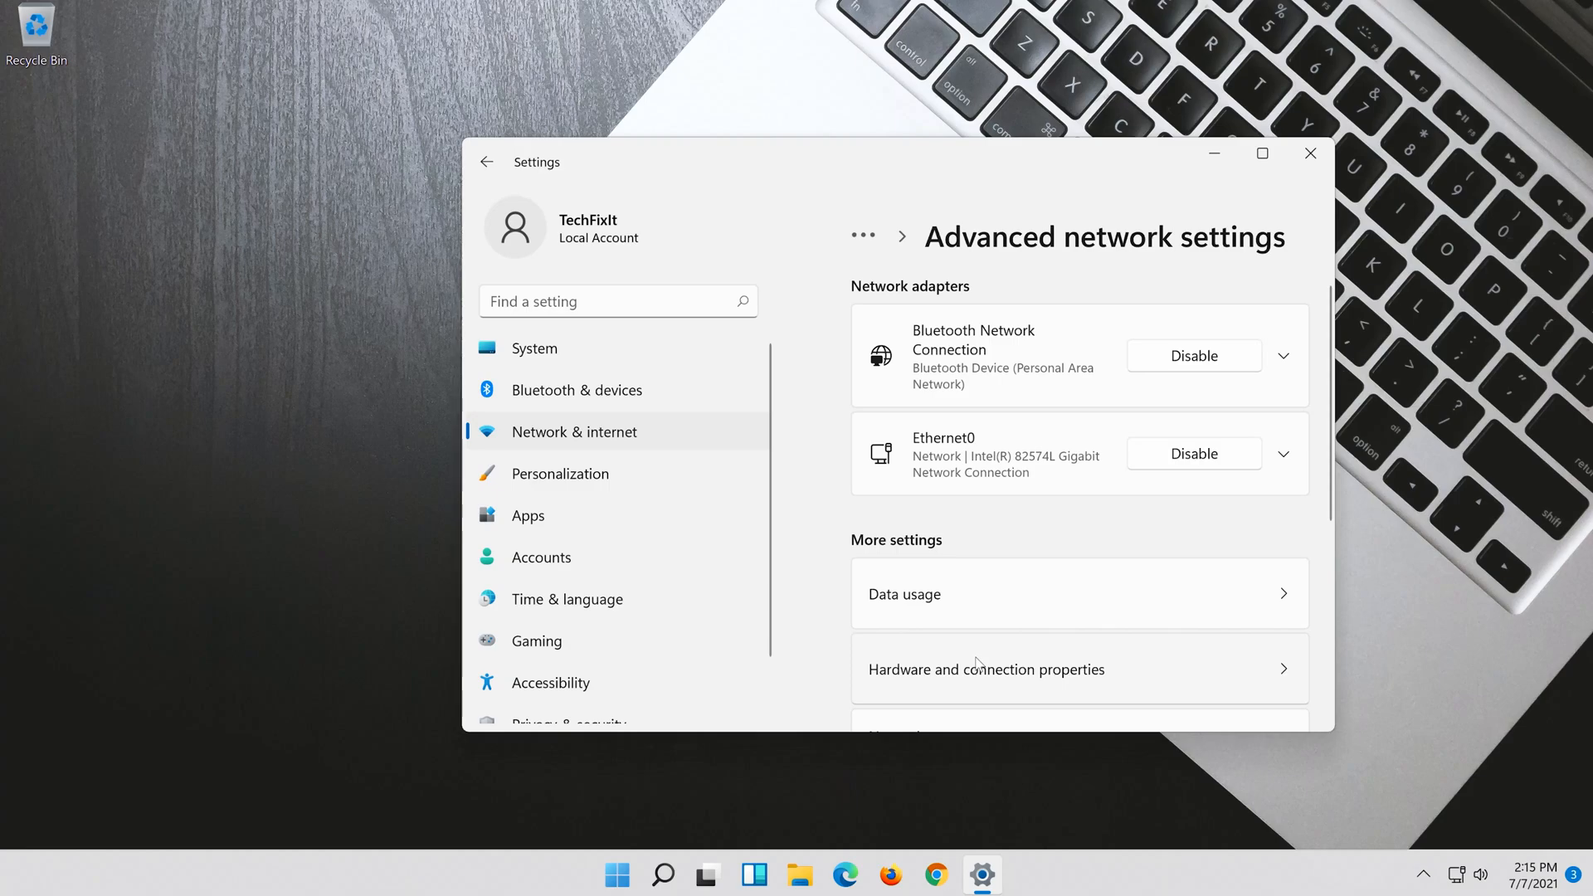
pyautogui.scroll(-3, 978, 663)
pyautogui.scroll(-3, 978, 664)
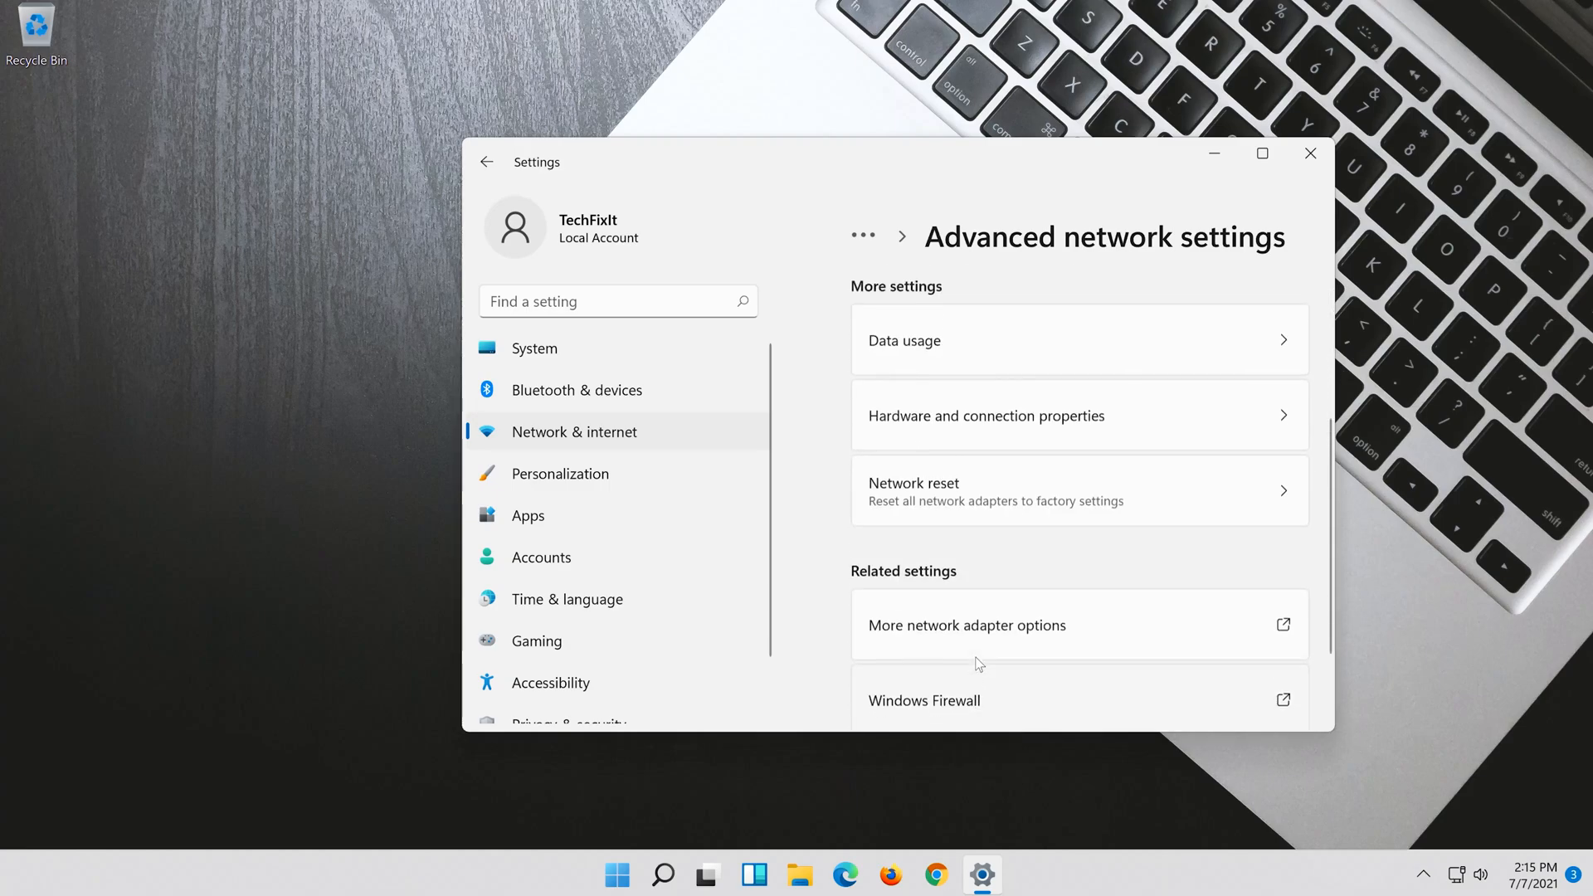
# Run Network reset with Reset now, confirm Yes, dismiss the sign-out notice, and close Settings.
pyautogui.click(1048, 513)
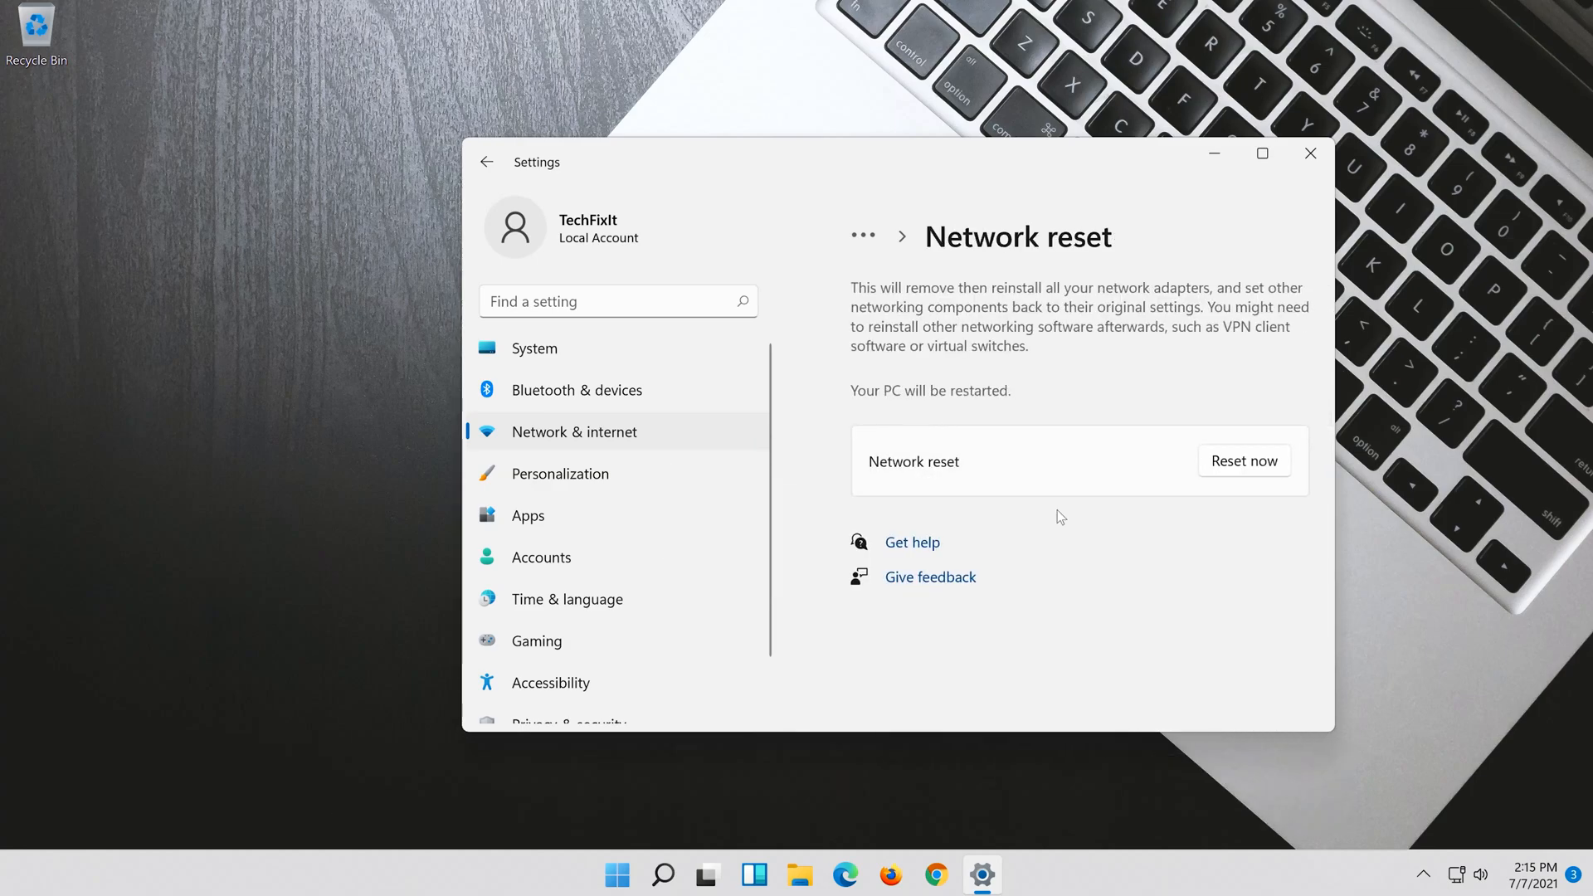
pyautogui.click(1253, 458)
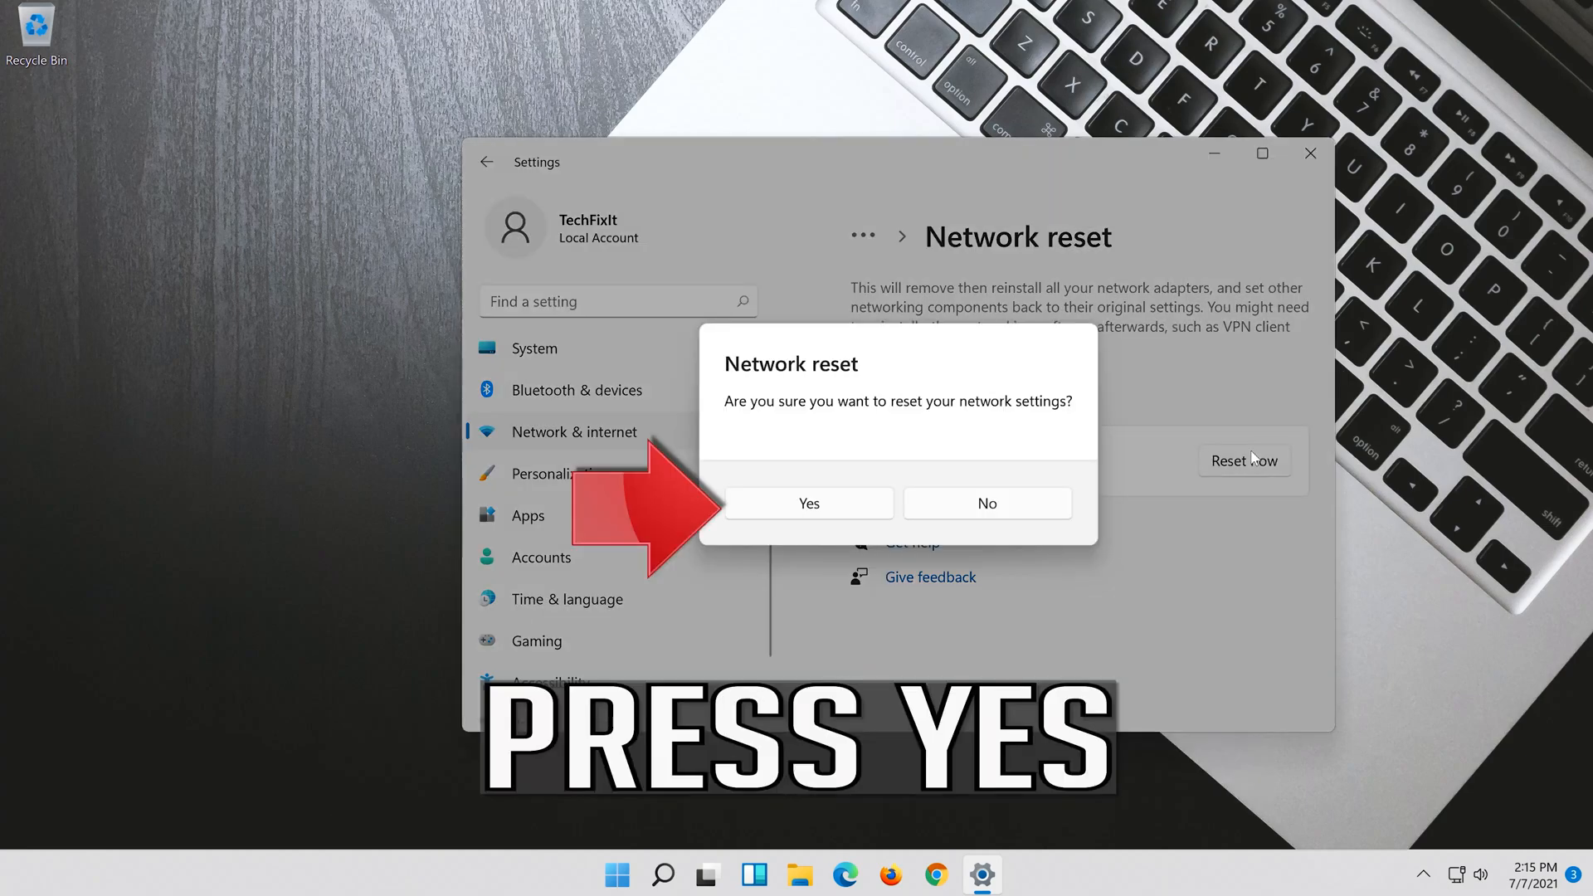
pyautogui.click(823, 509)
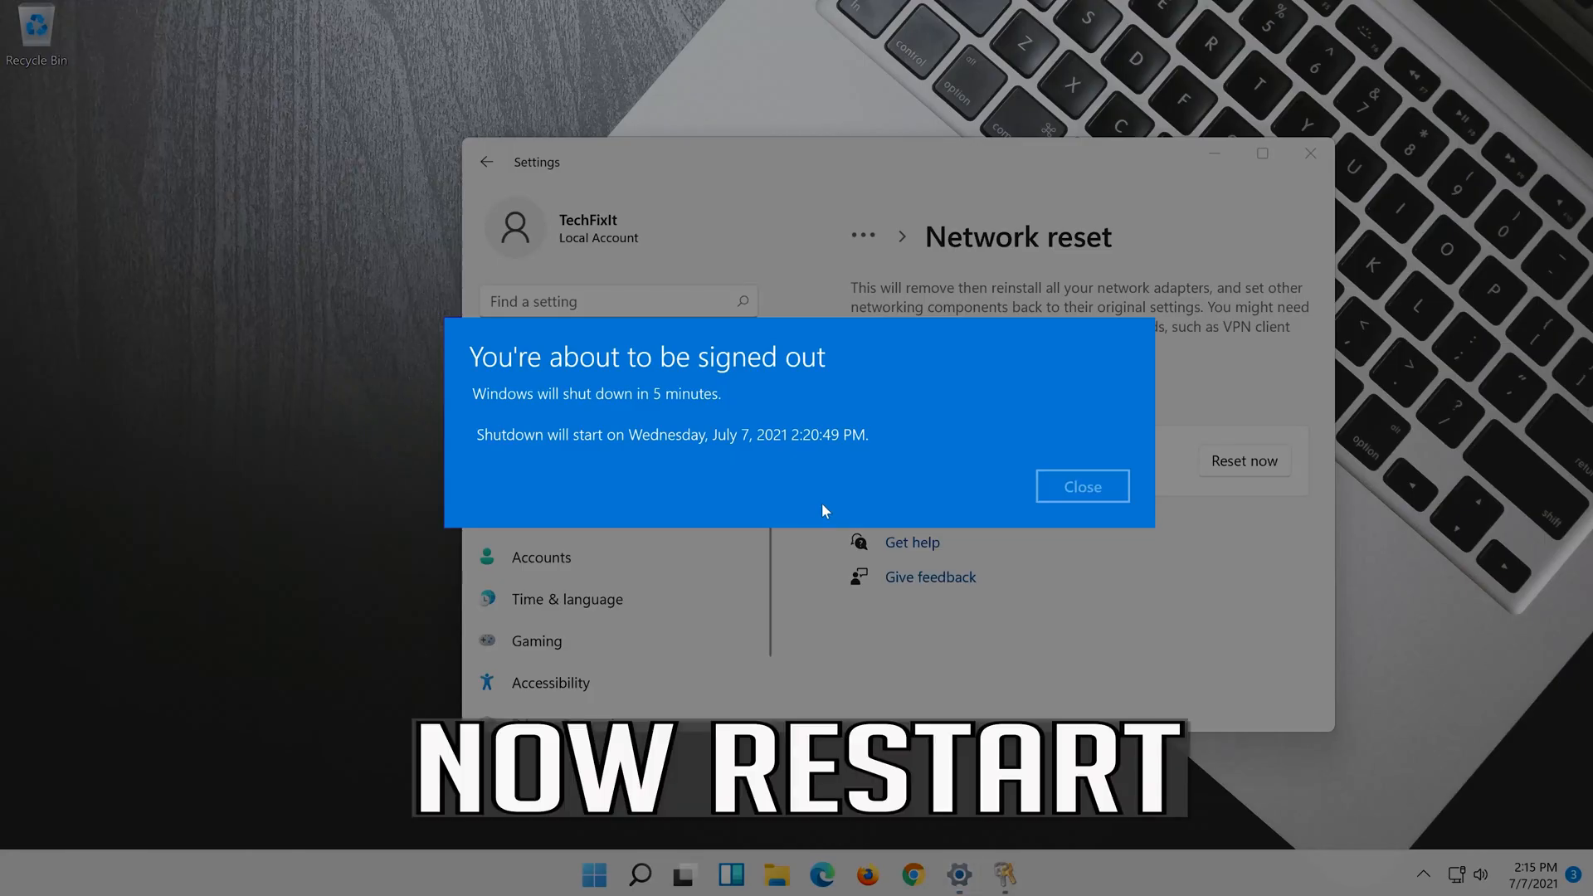
pyautogui.click(1082, 487)
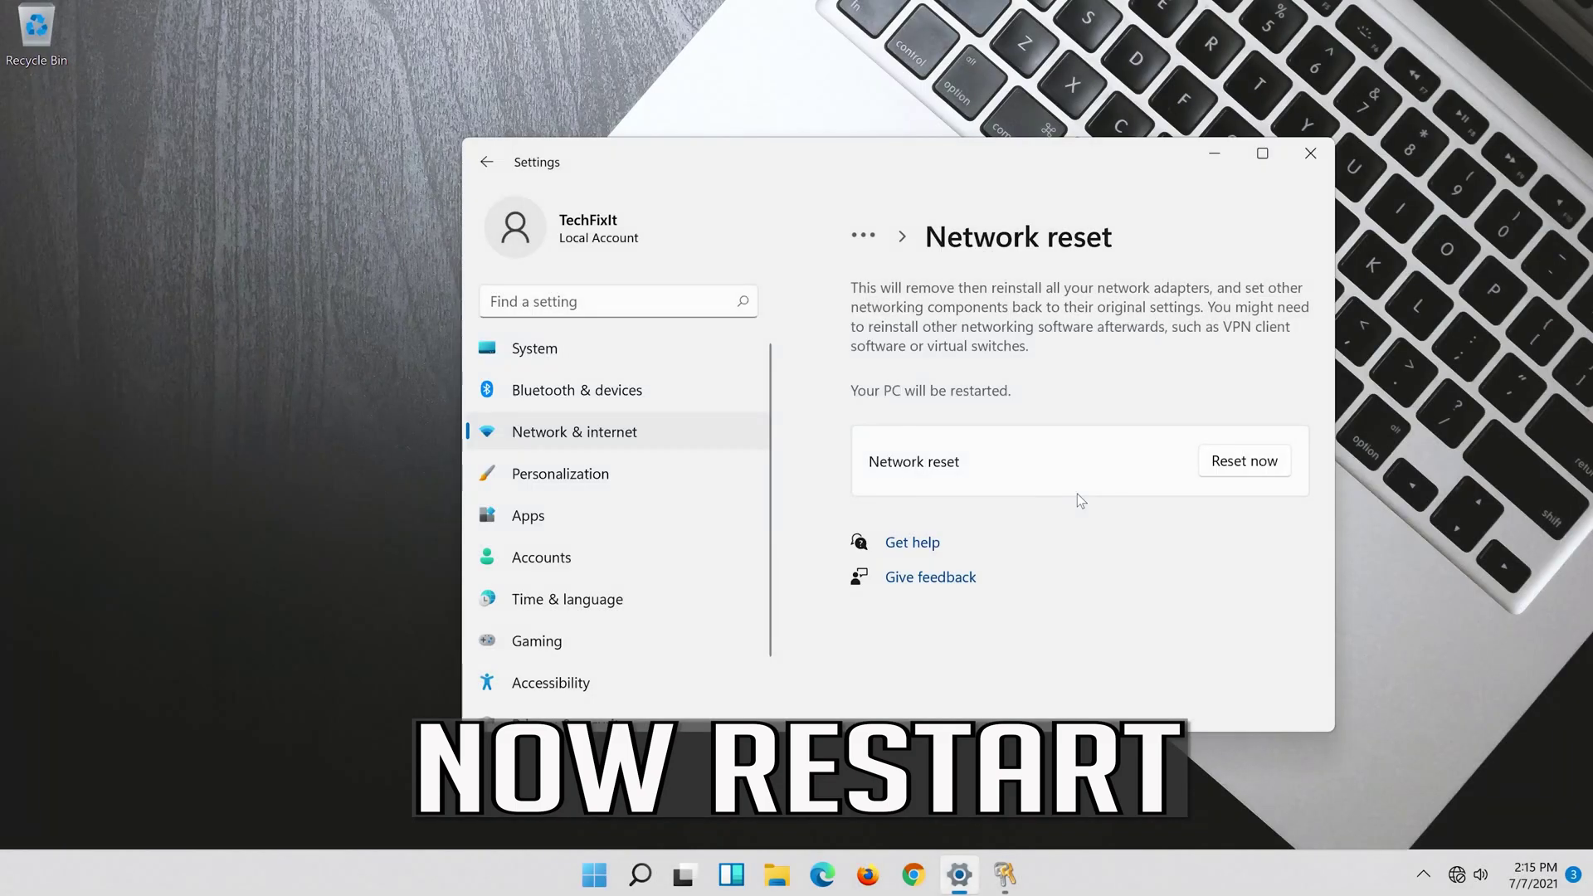
pyautogui.click(1309, 154)
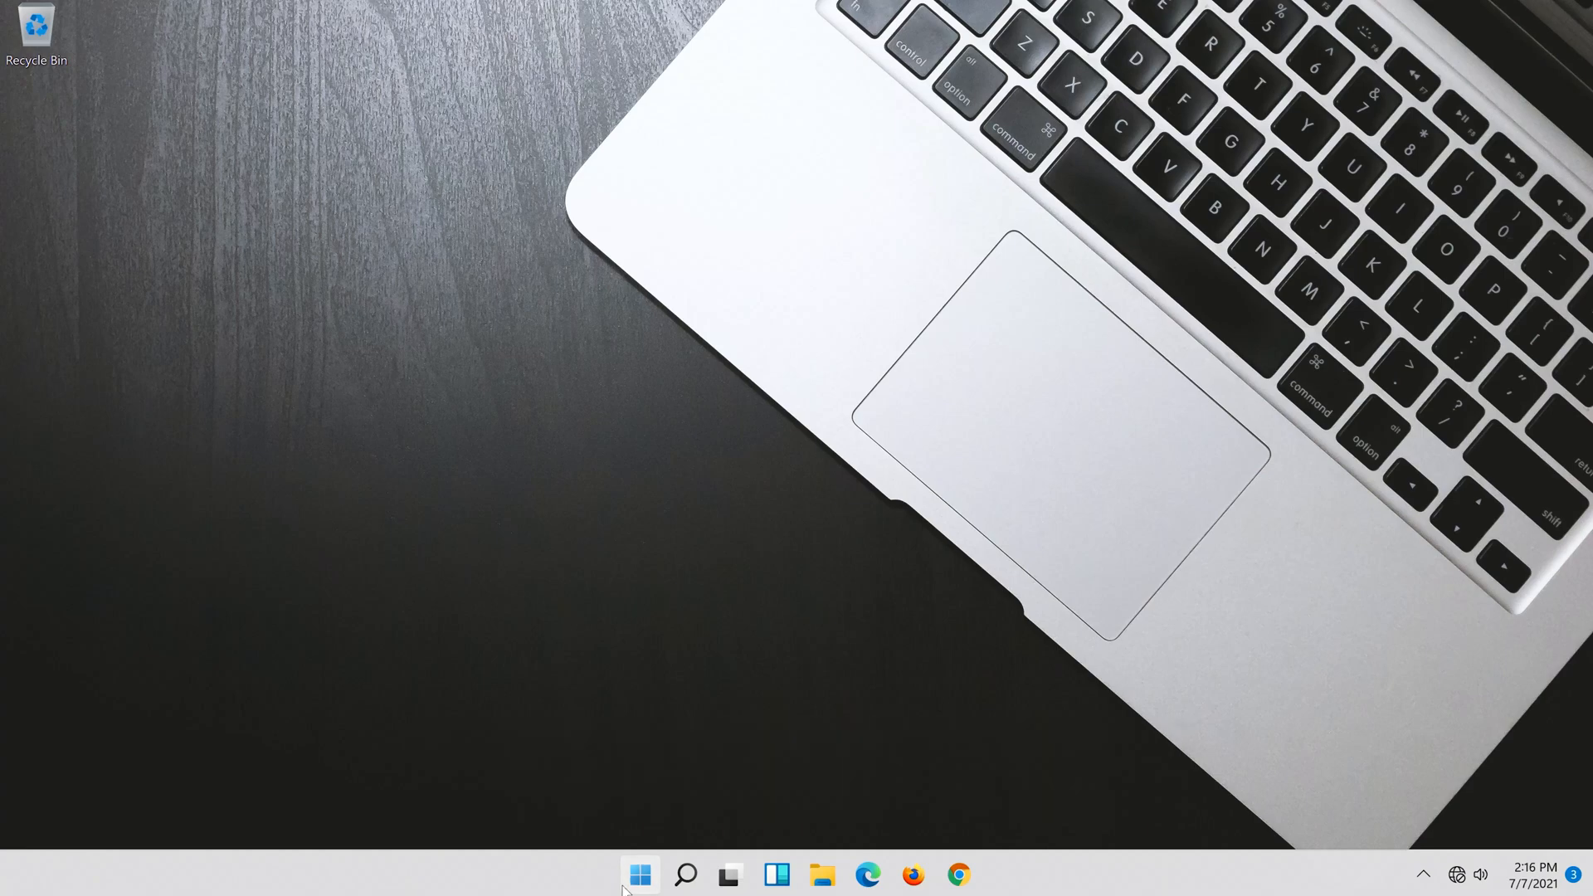
# Show the Start menu power options for Sleep, Shut down and Restart.
pyautogui.click(637, 875)
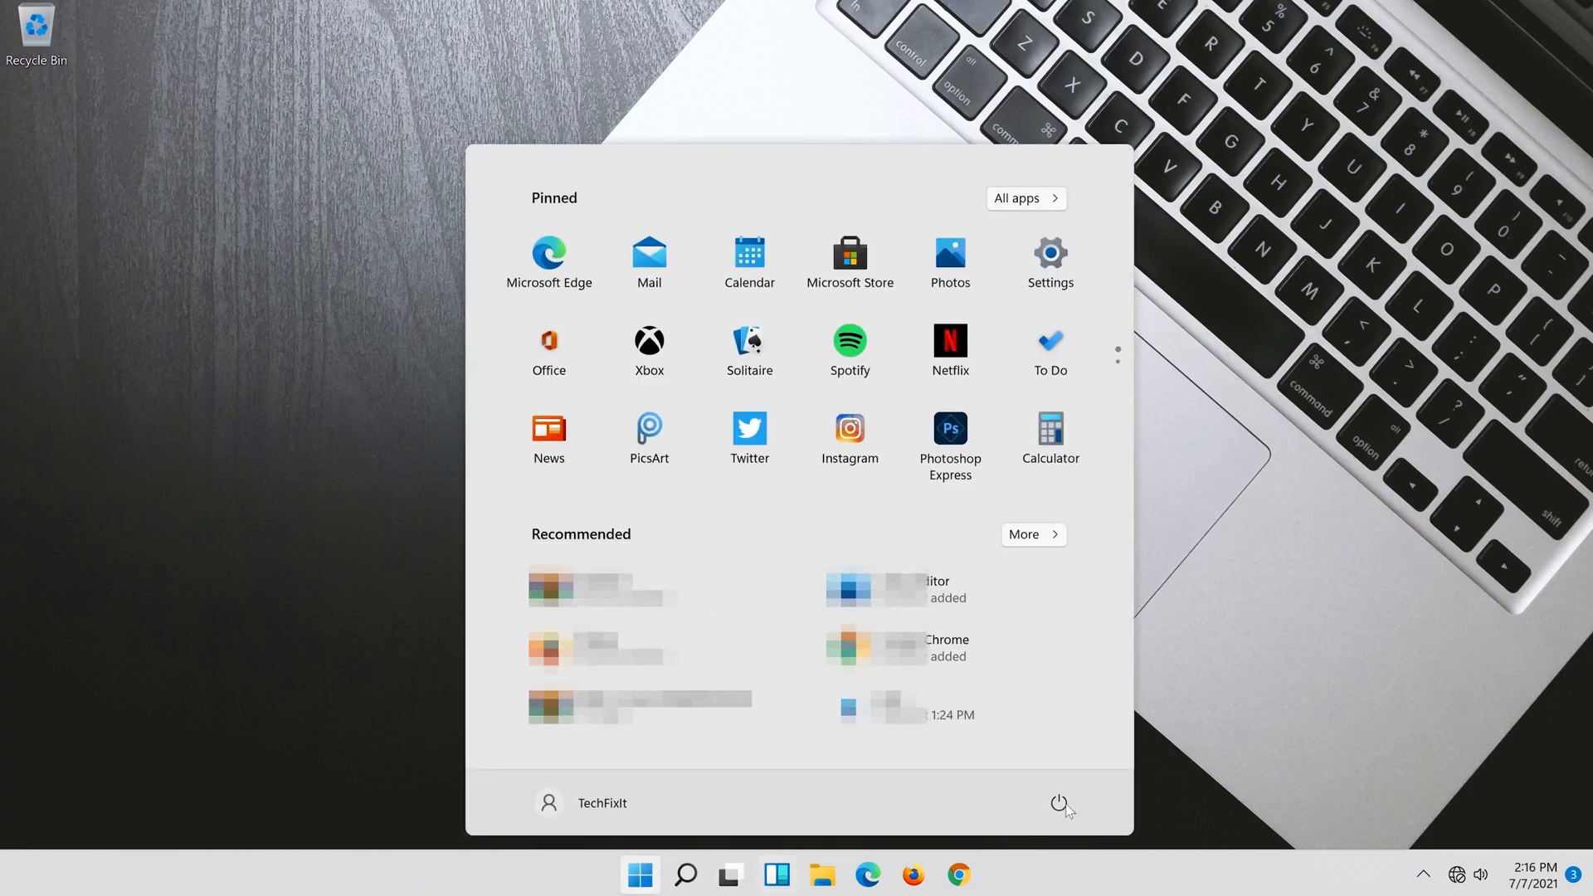
pyautogui.click(1058, 802)
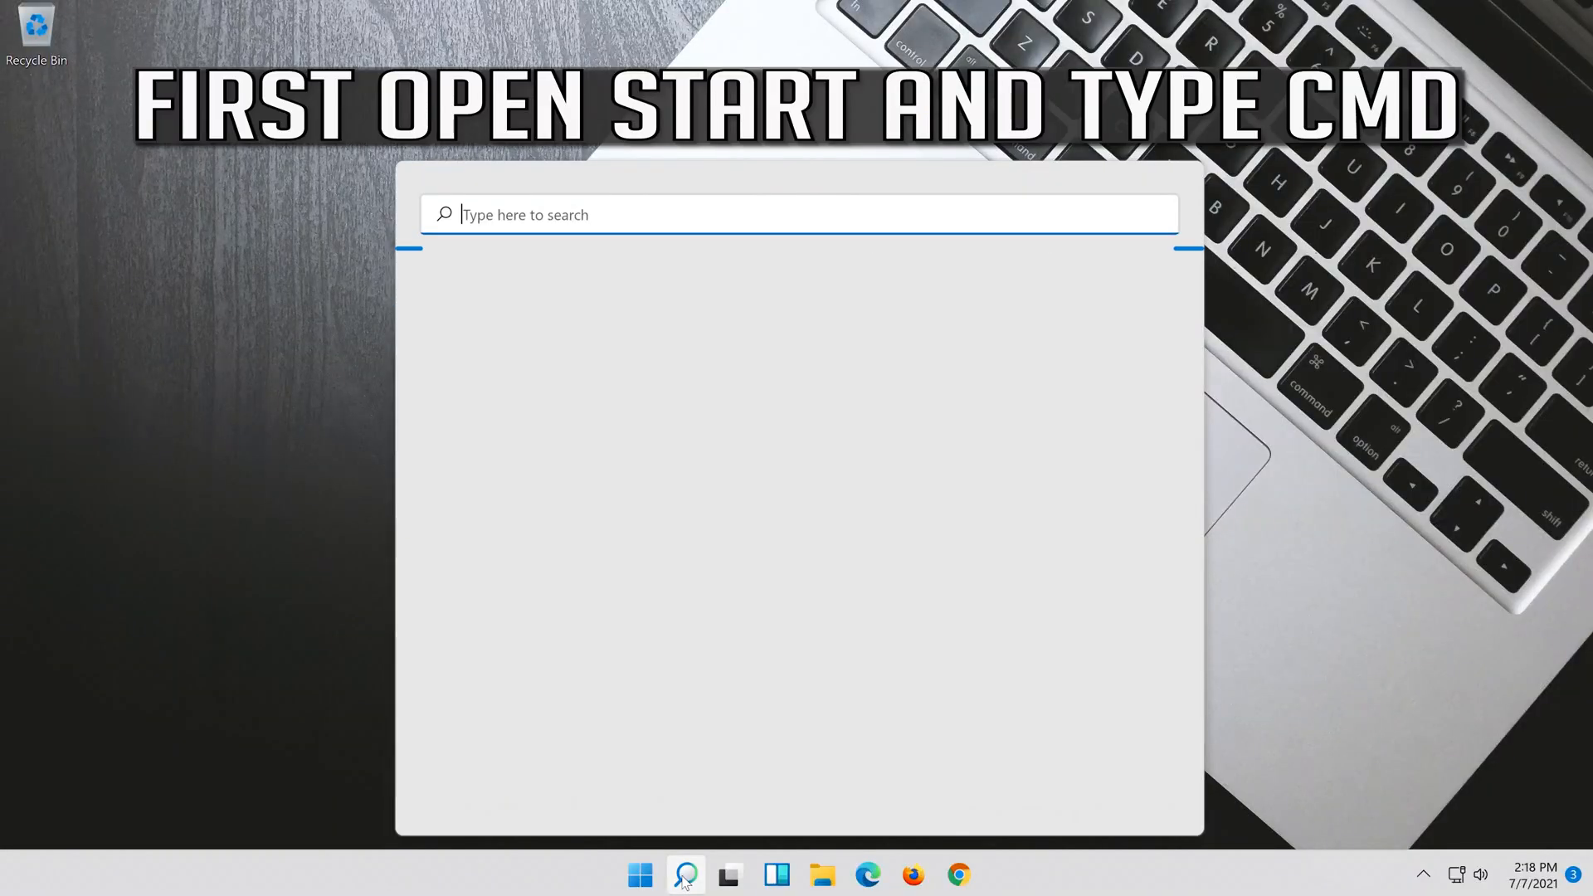
pyautogui.write('cmd')
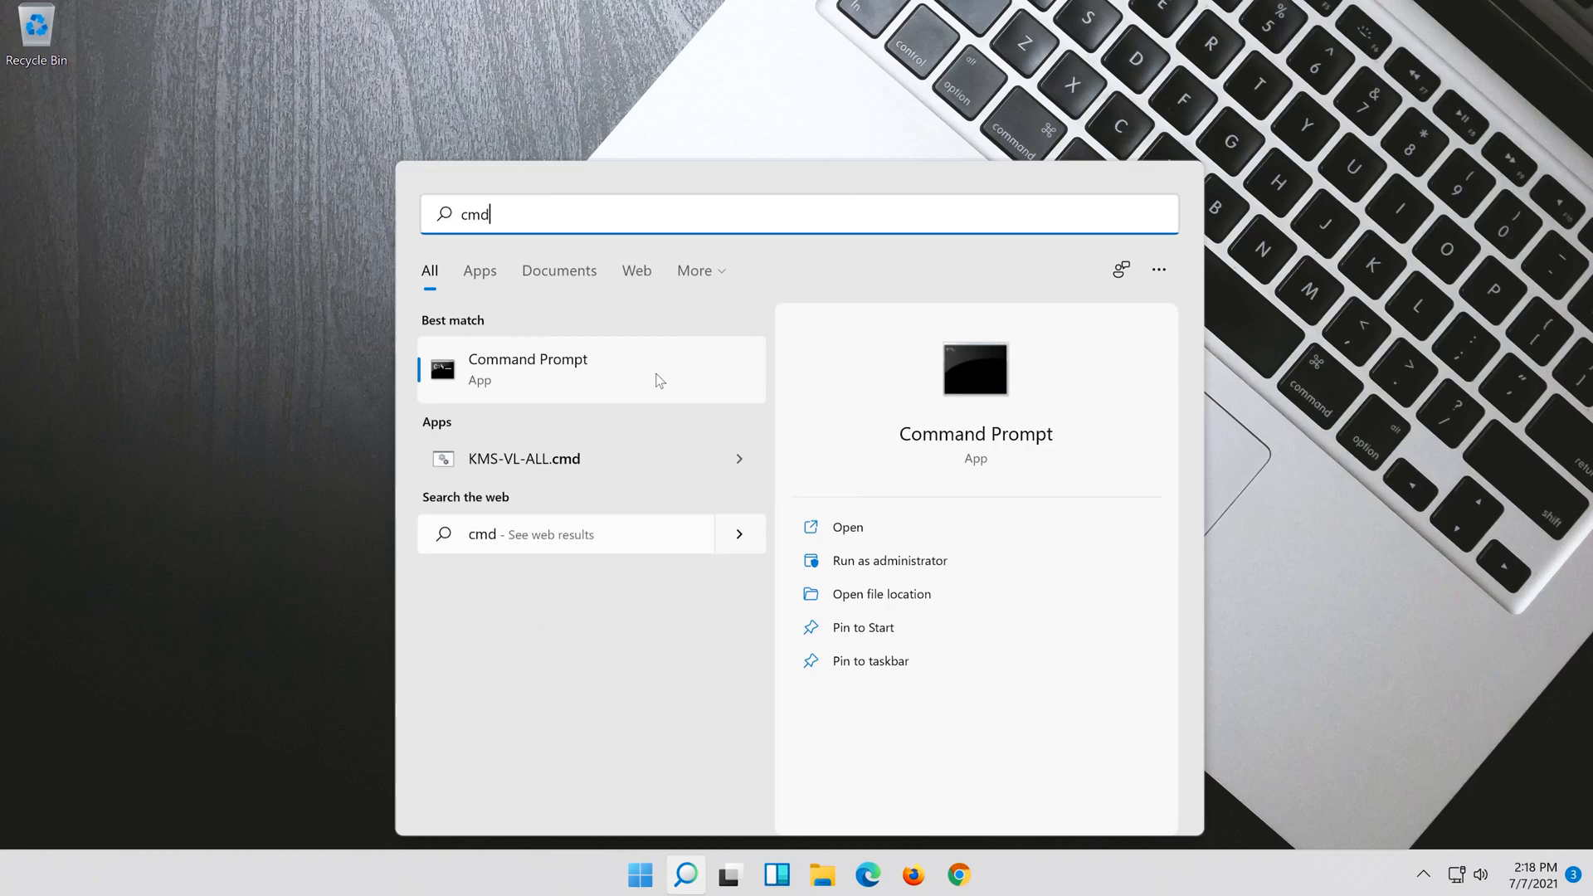
# Launch Command Prompt as administrator from the 'cmd' result and approve the UAC prompt.
pyautogui.rightClick(657, 371)
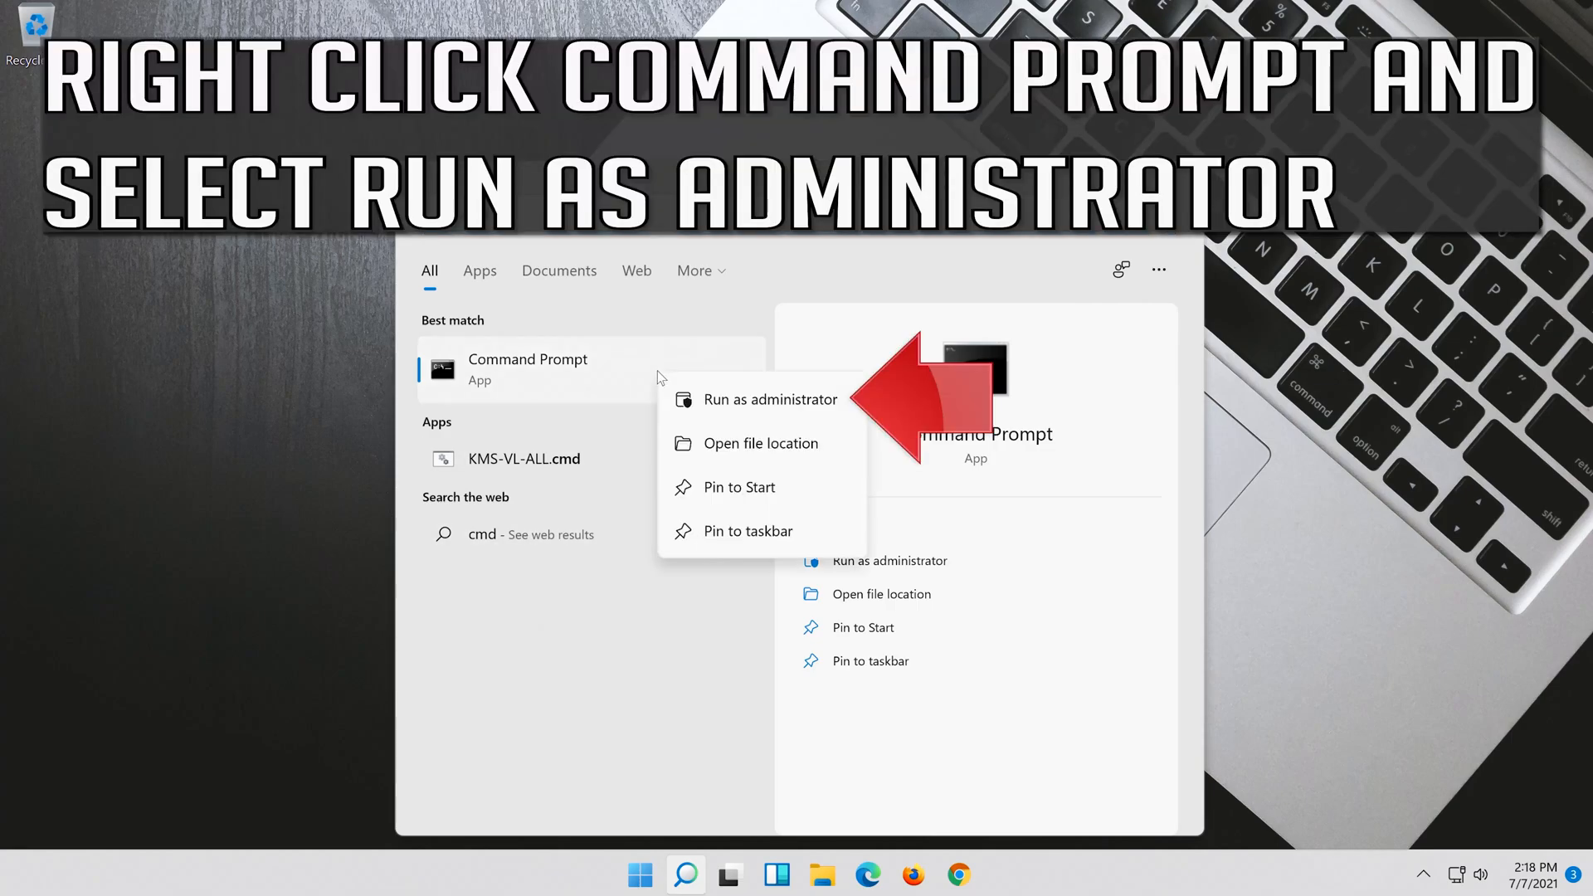
pyautogui.click(788, 402)
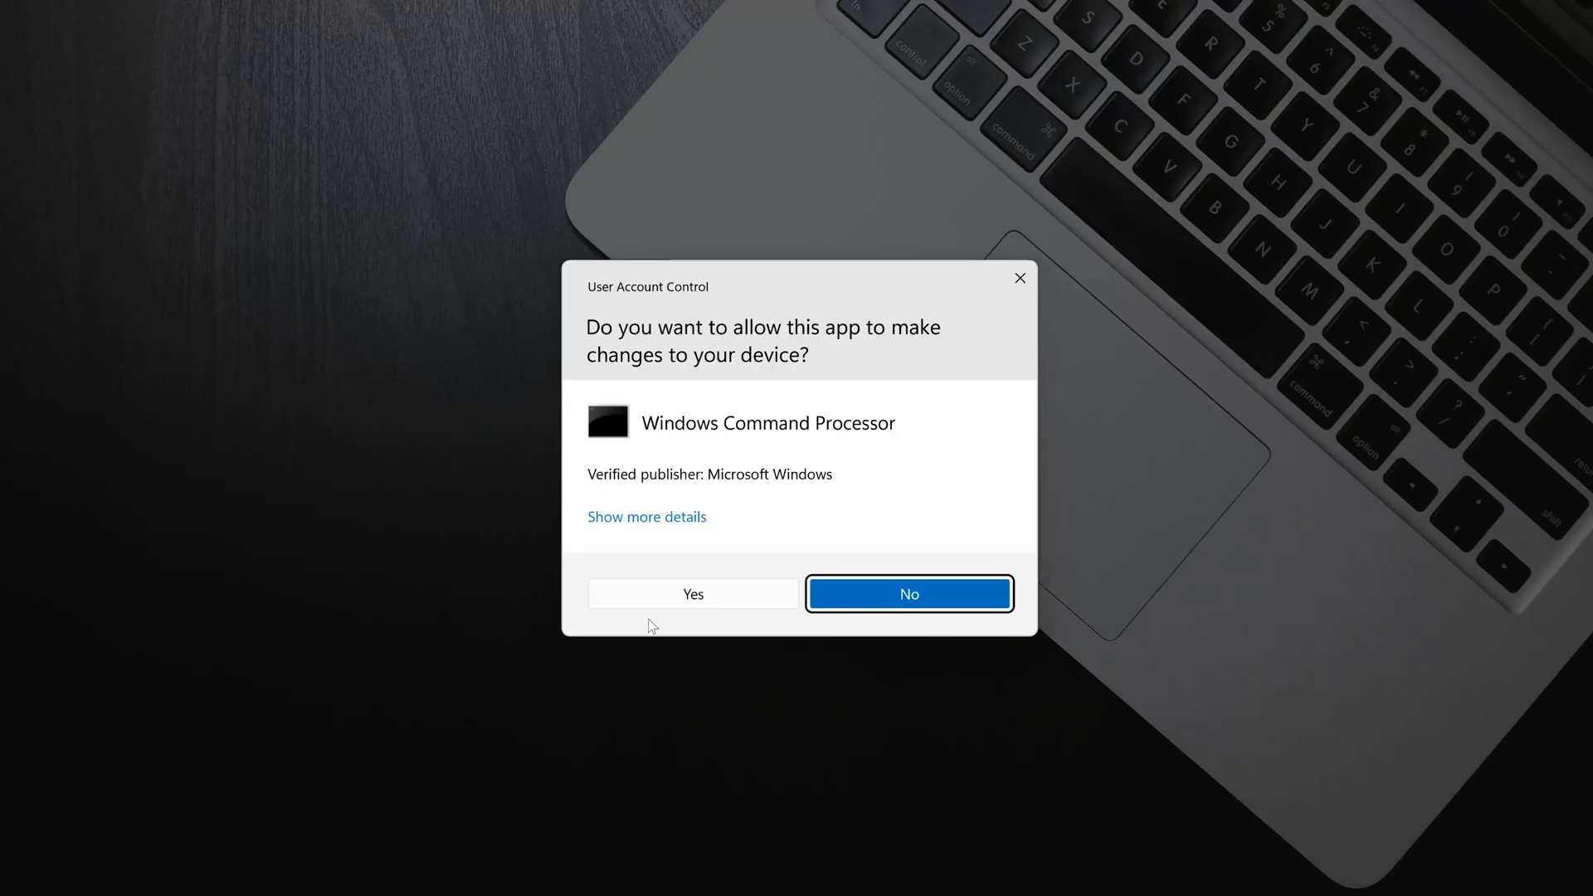
pyautogui.click(713, 594)
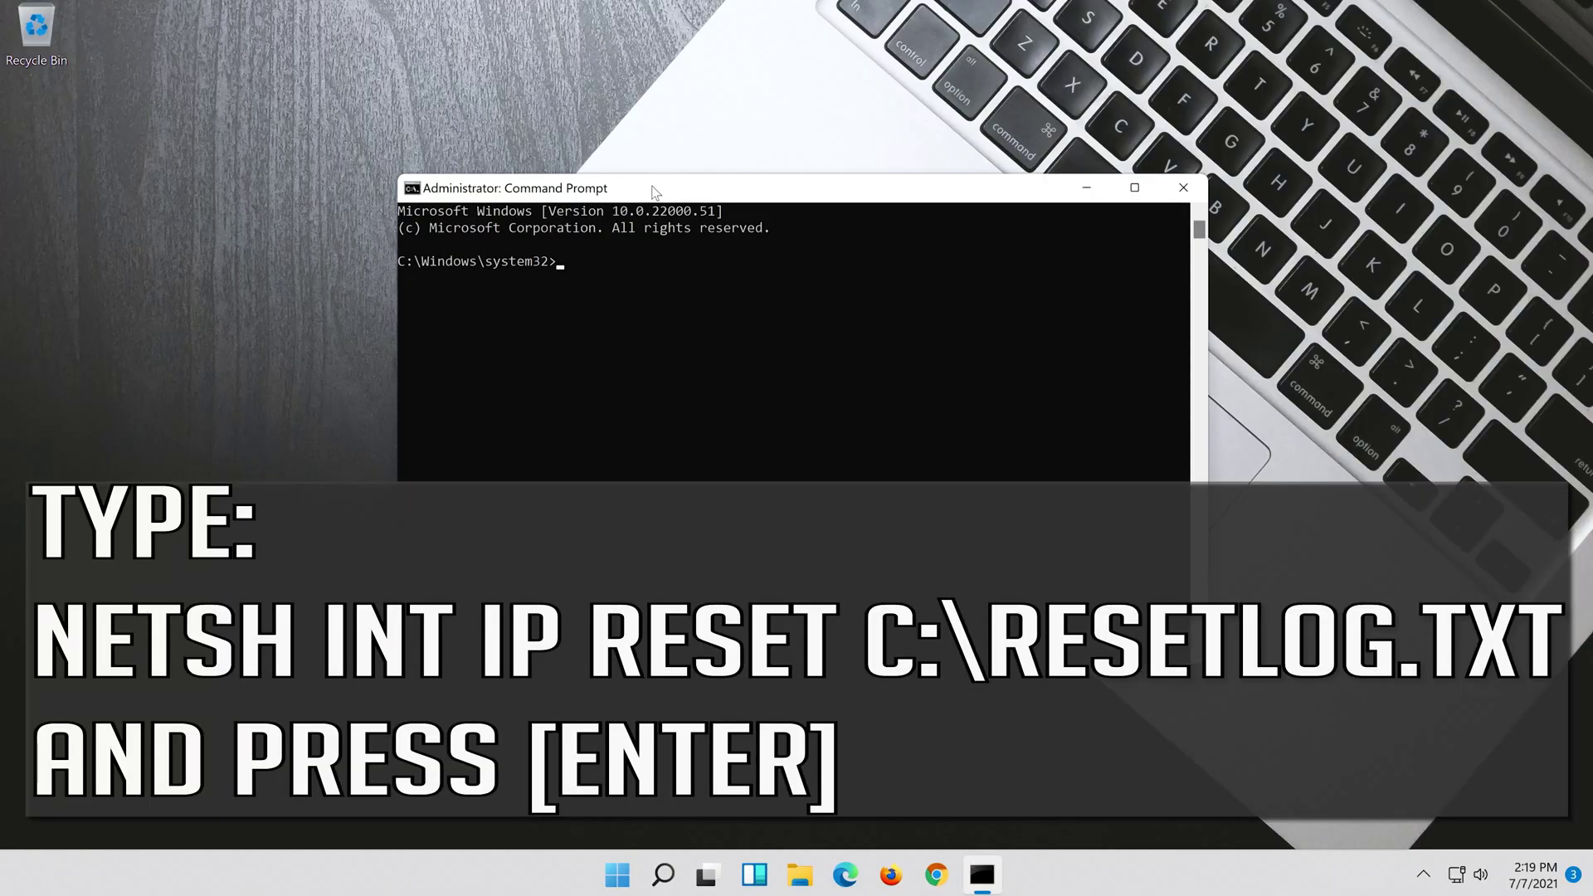
pyautogui.write('ne')
pyautogui.write('t')
pyautogui.write('sh')
pyautogui.write(' in')
pyautogui.write('t i')
pyautogui.write('p r')
pyautogui.write('eset c:\\')
pyautogui.write('reset')
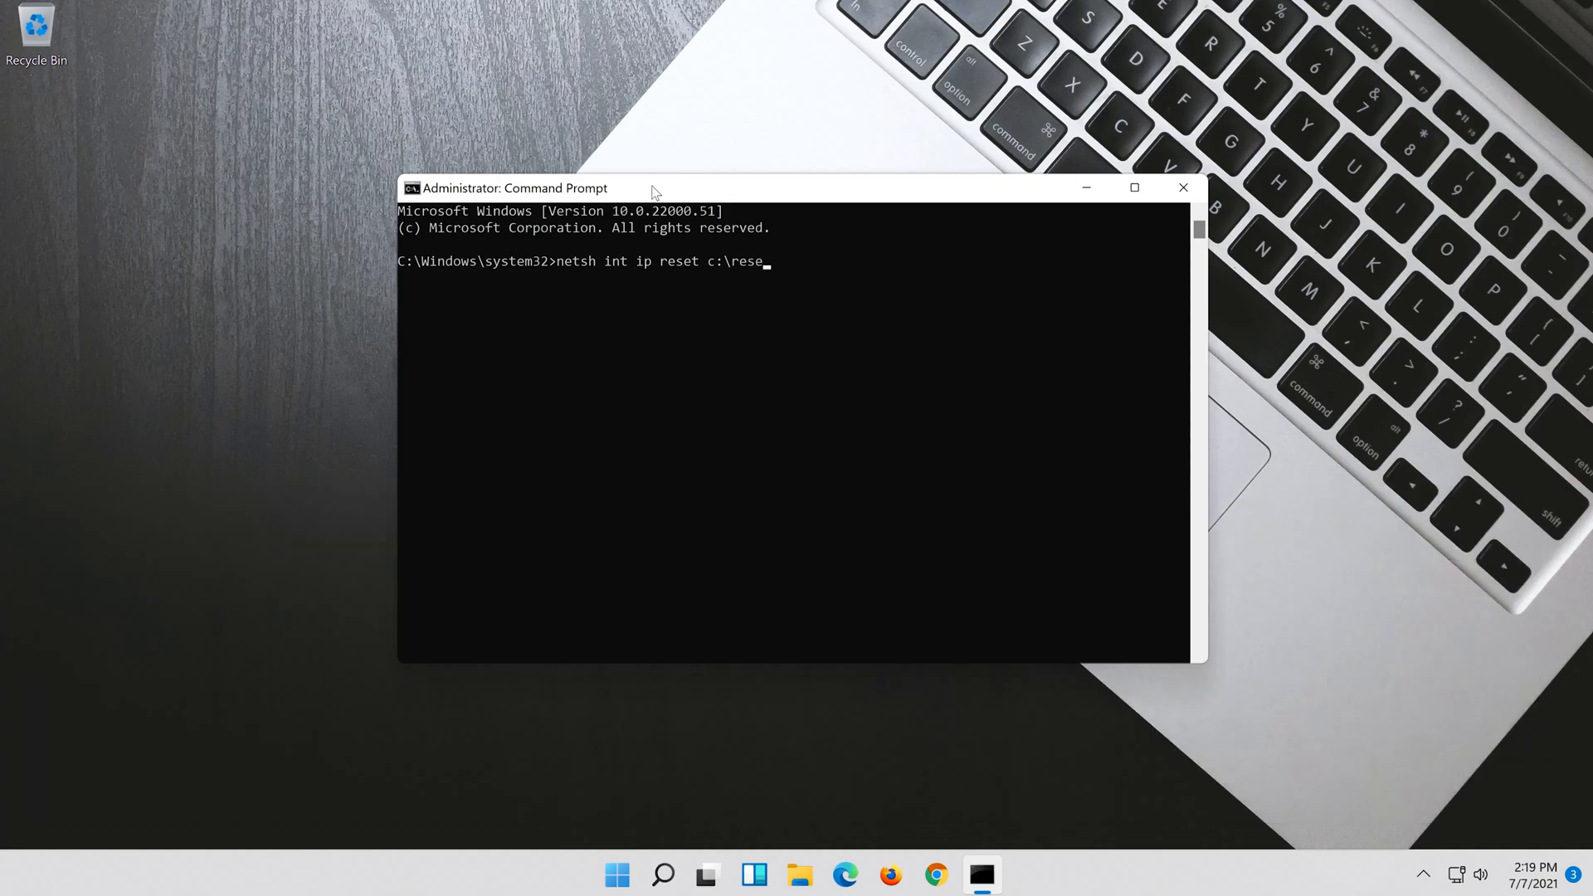
pyautogui.write('log.')
pyautogui.write('txt')
# Run the TCP/IP reset and 'netsh winsock reset' so both report success.
pyautogui.press('Return')
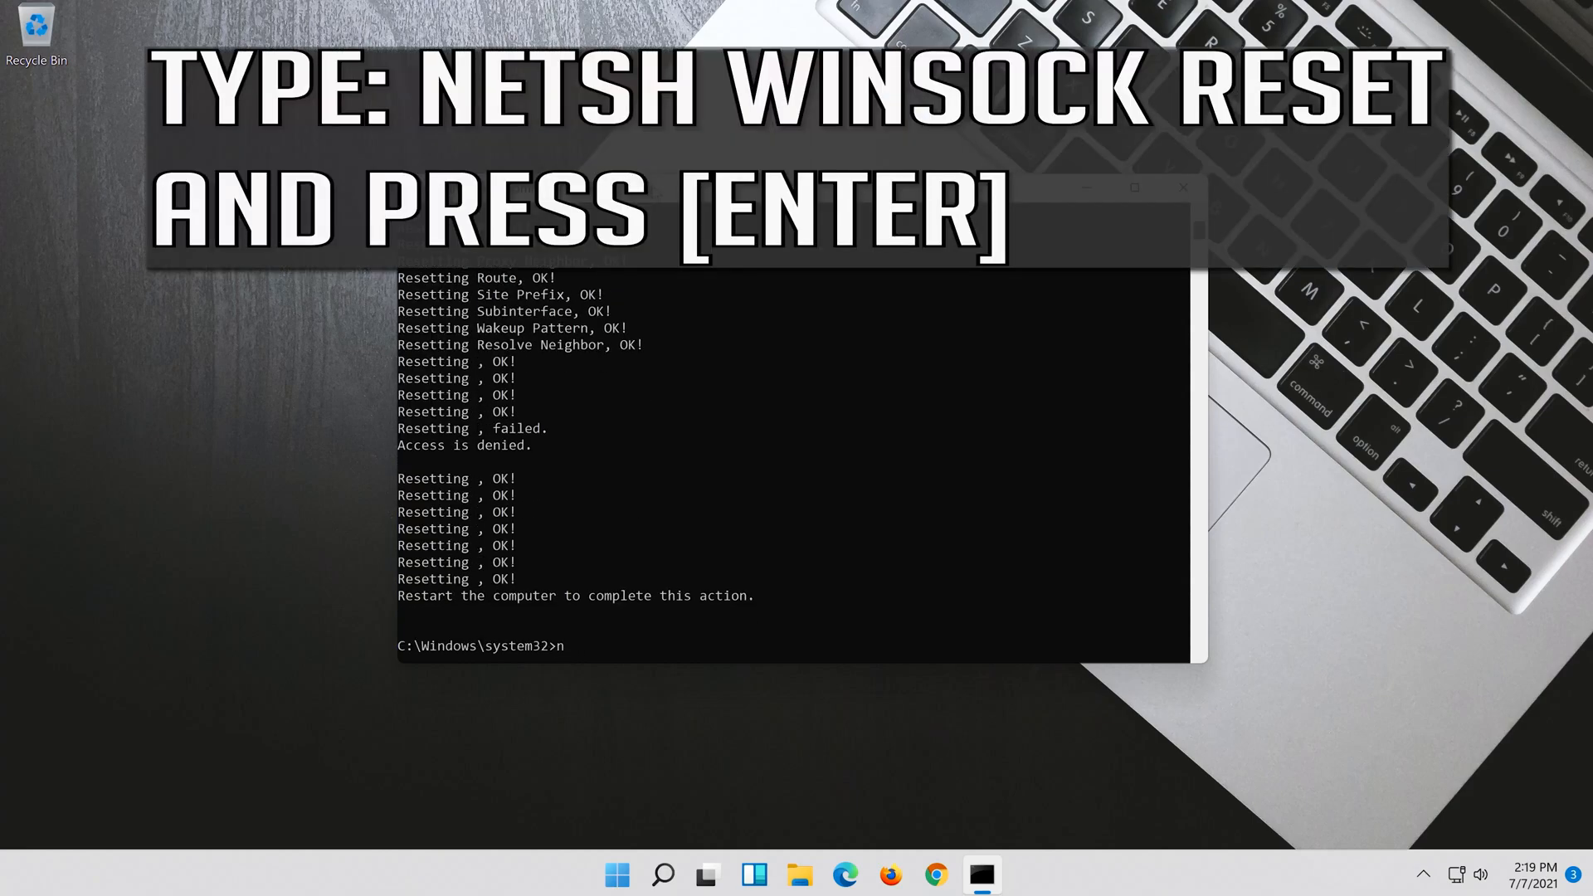
pyautogui.write('netsh')
pyautogui.write(' wins')
pyautogui.write('oc')
pyautogui.write('k')
pyautogui.write(' reset')
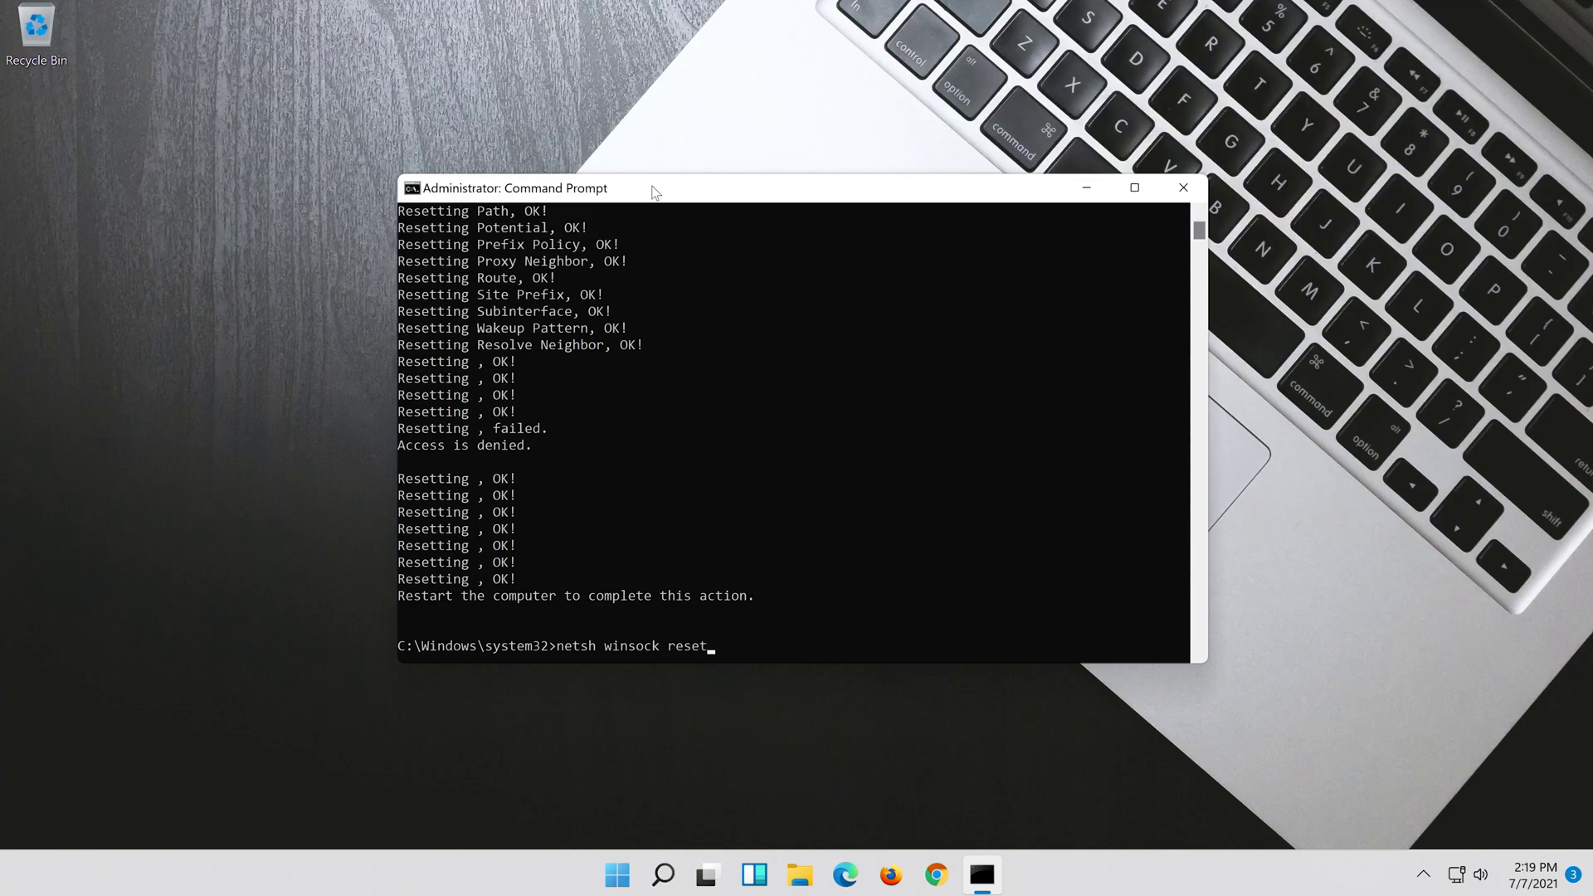
pyautogui.press('Return')
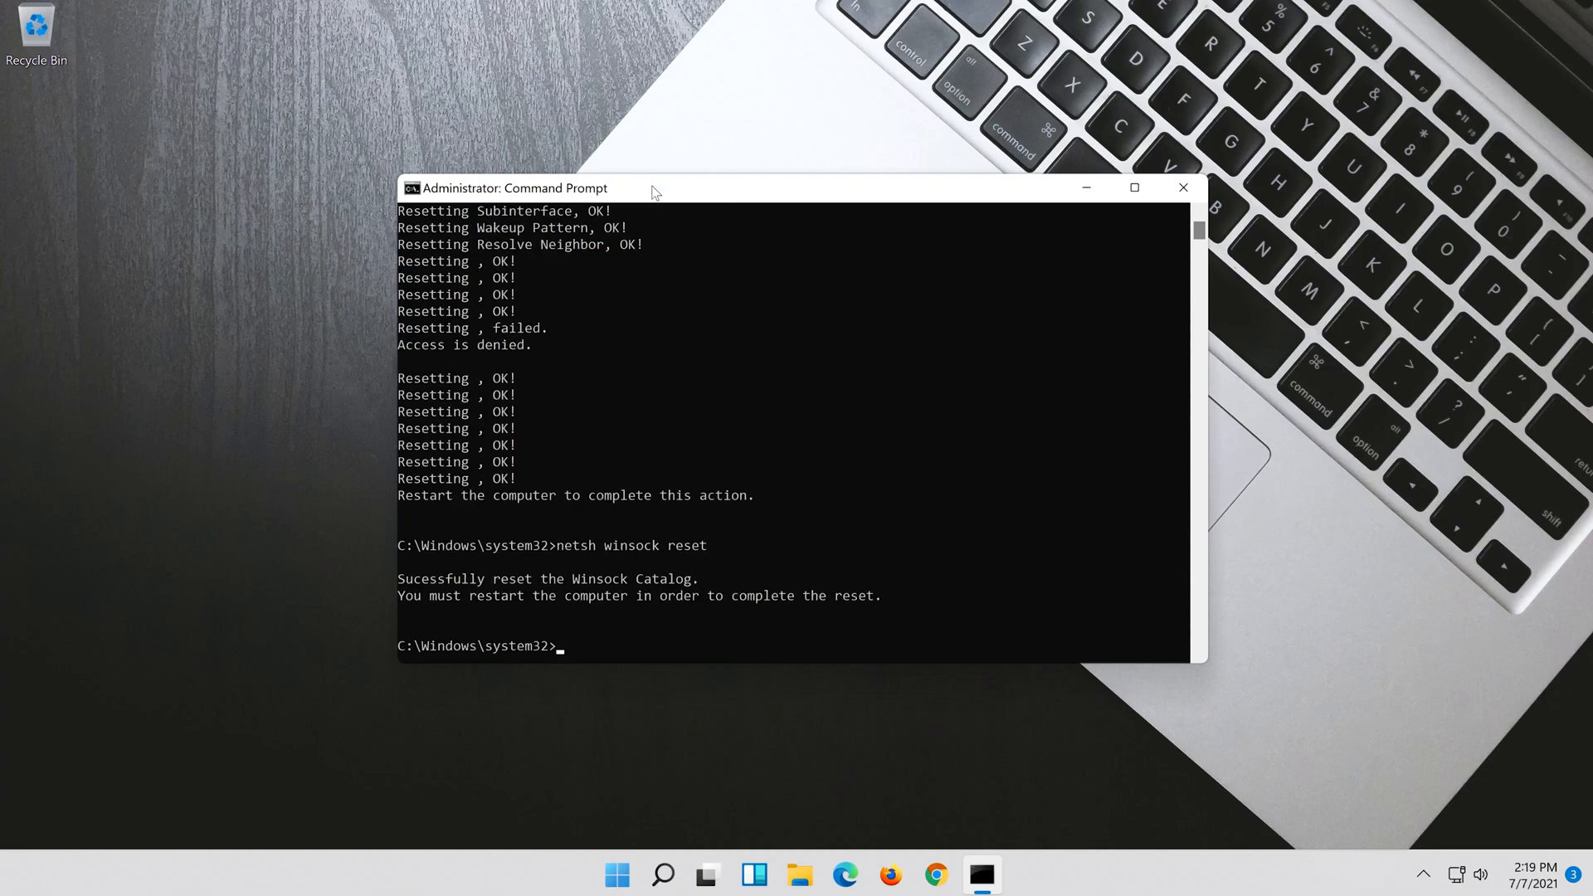
pyautogui.write('ipconfig /')
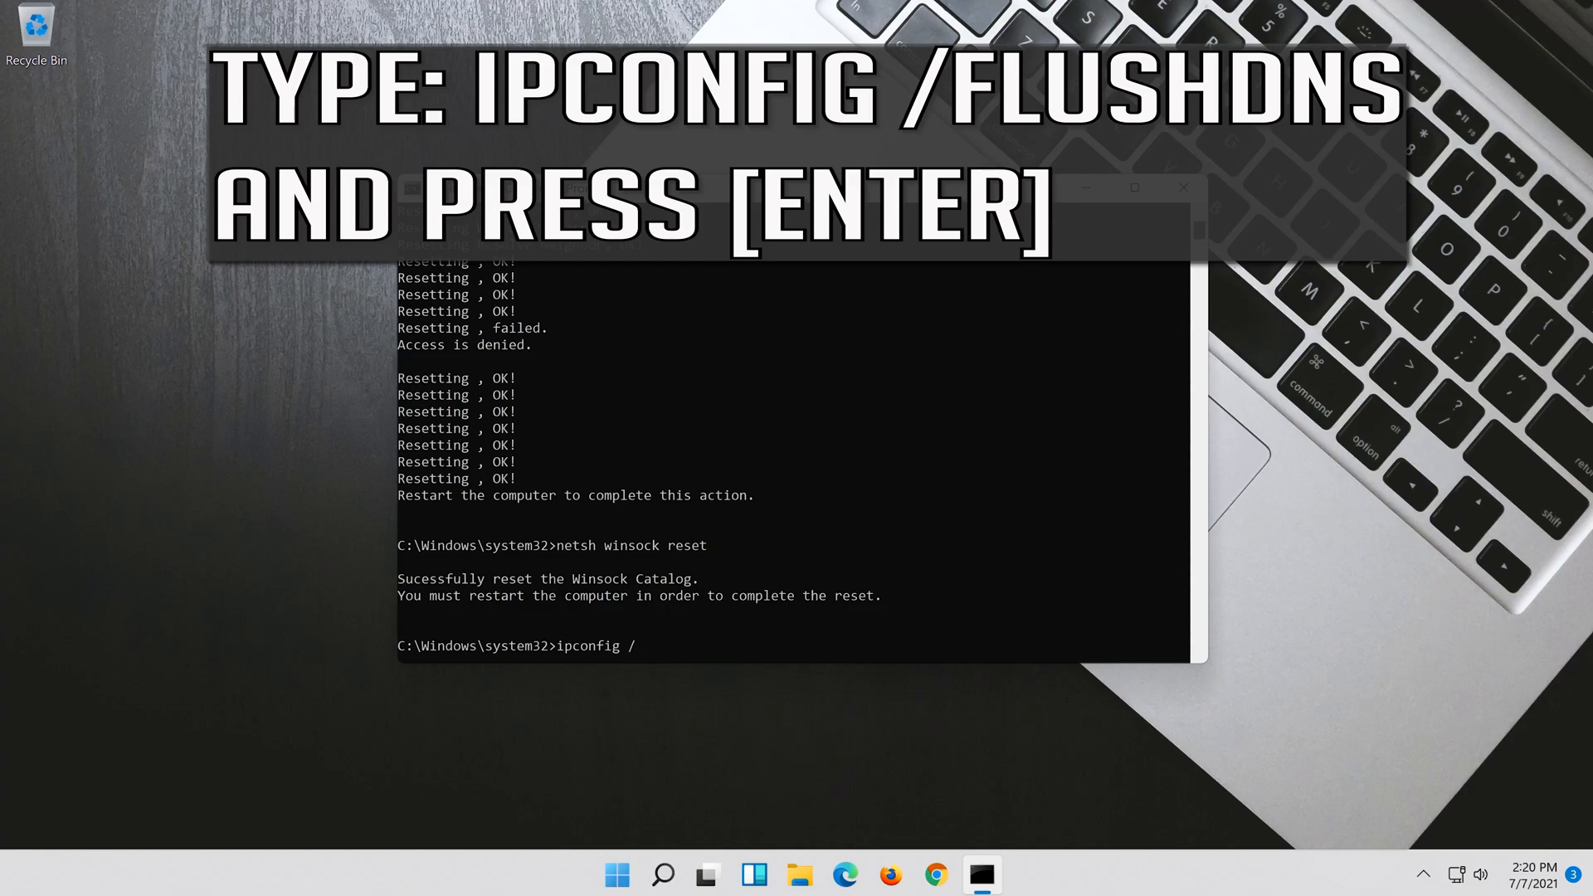
pyautogui.write('flus')
pyautogui.write('hdns')
# Run 'ipconfig /flushdns' to clear the DNS cache, then 'exit' the admin prompt.
pyautogui.press('Return')
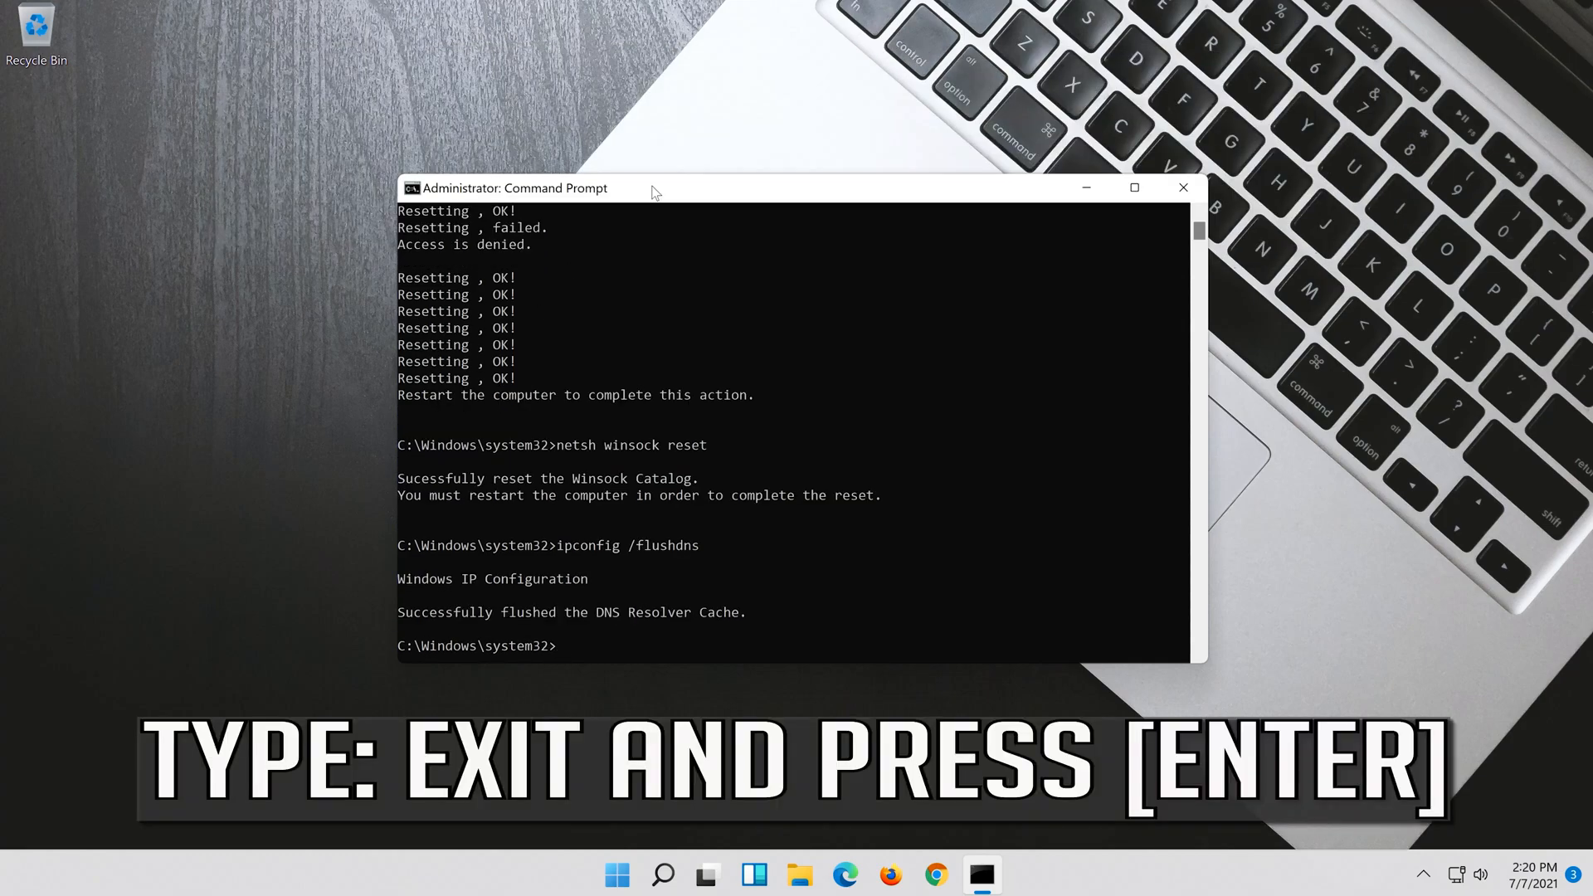
pyautogui.write('exit')
pyautogui.press('Return')
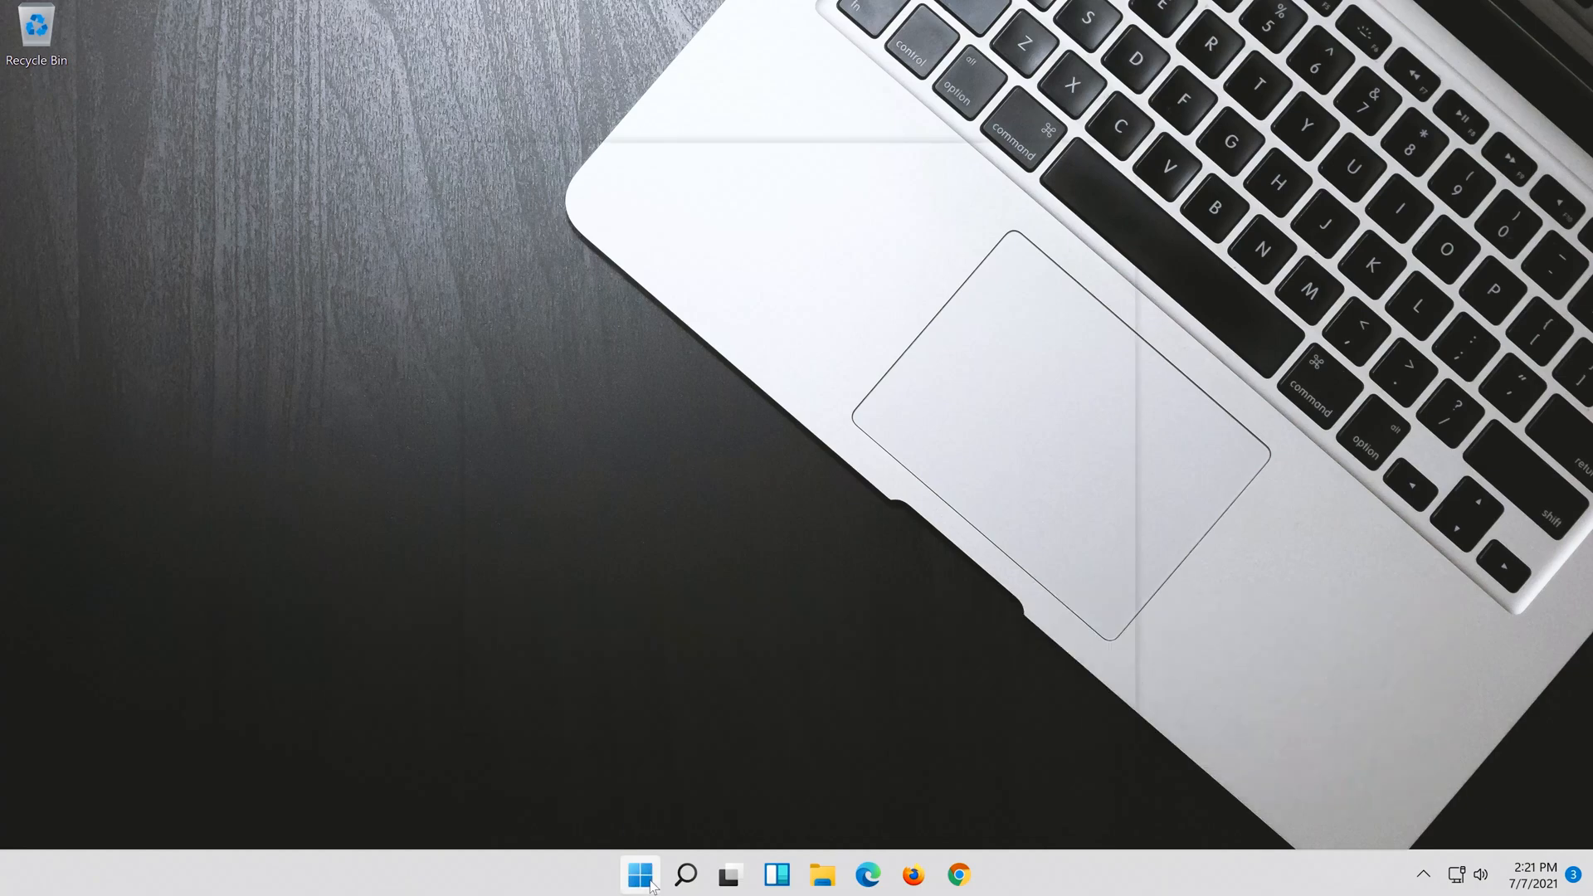
# Restart the computer from the Start menu power options.
pyautogui.click(652, 885)
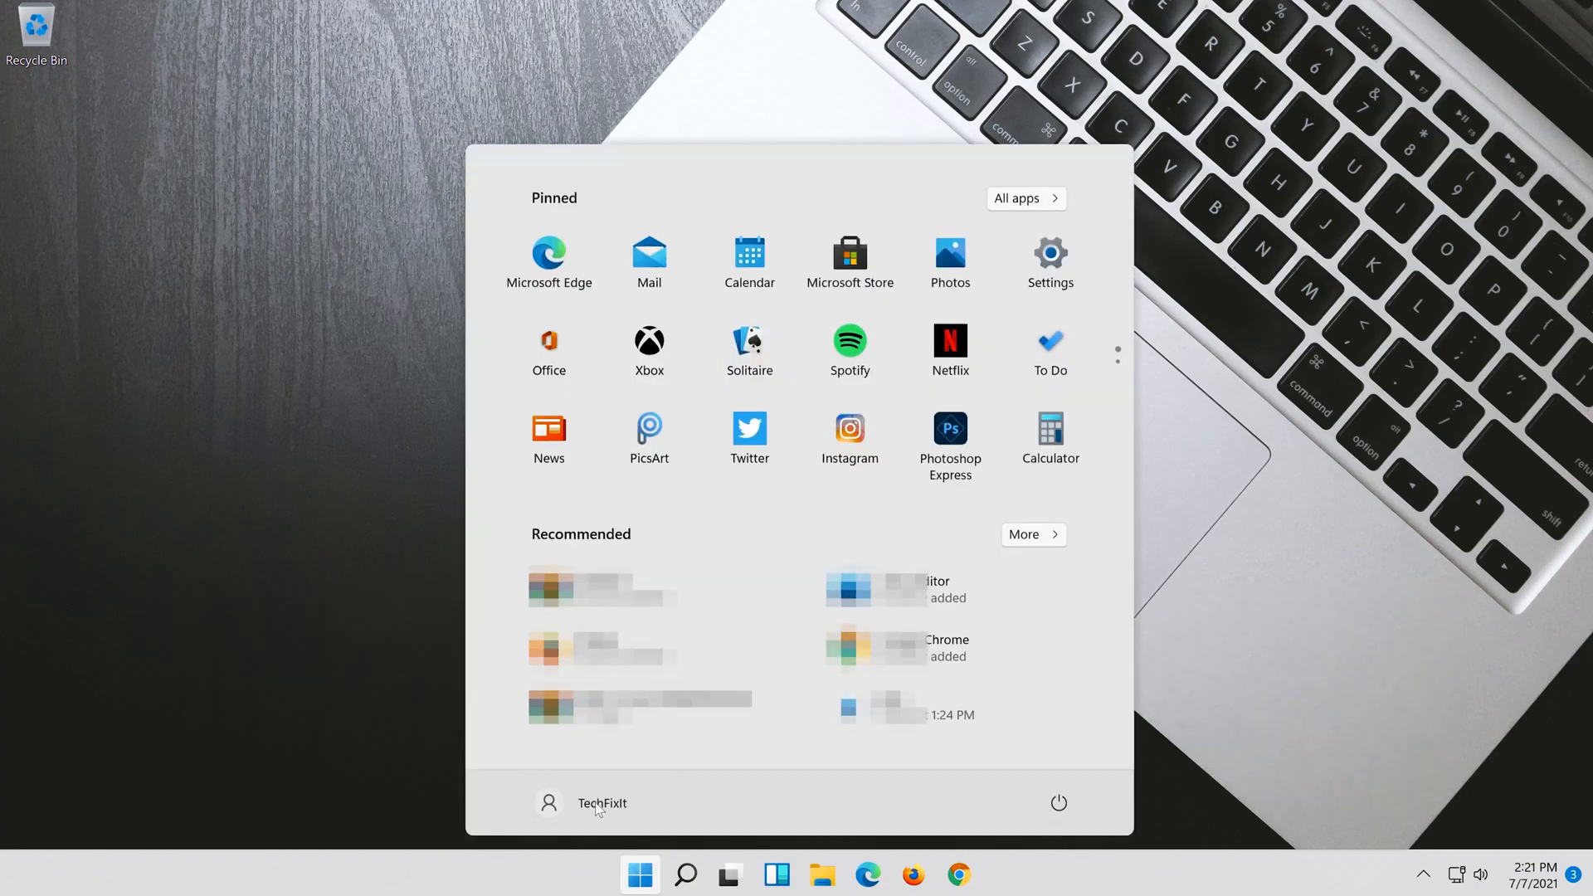
pyautogui.click(1057, 802)
pyautogui.click(1088, 763)
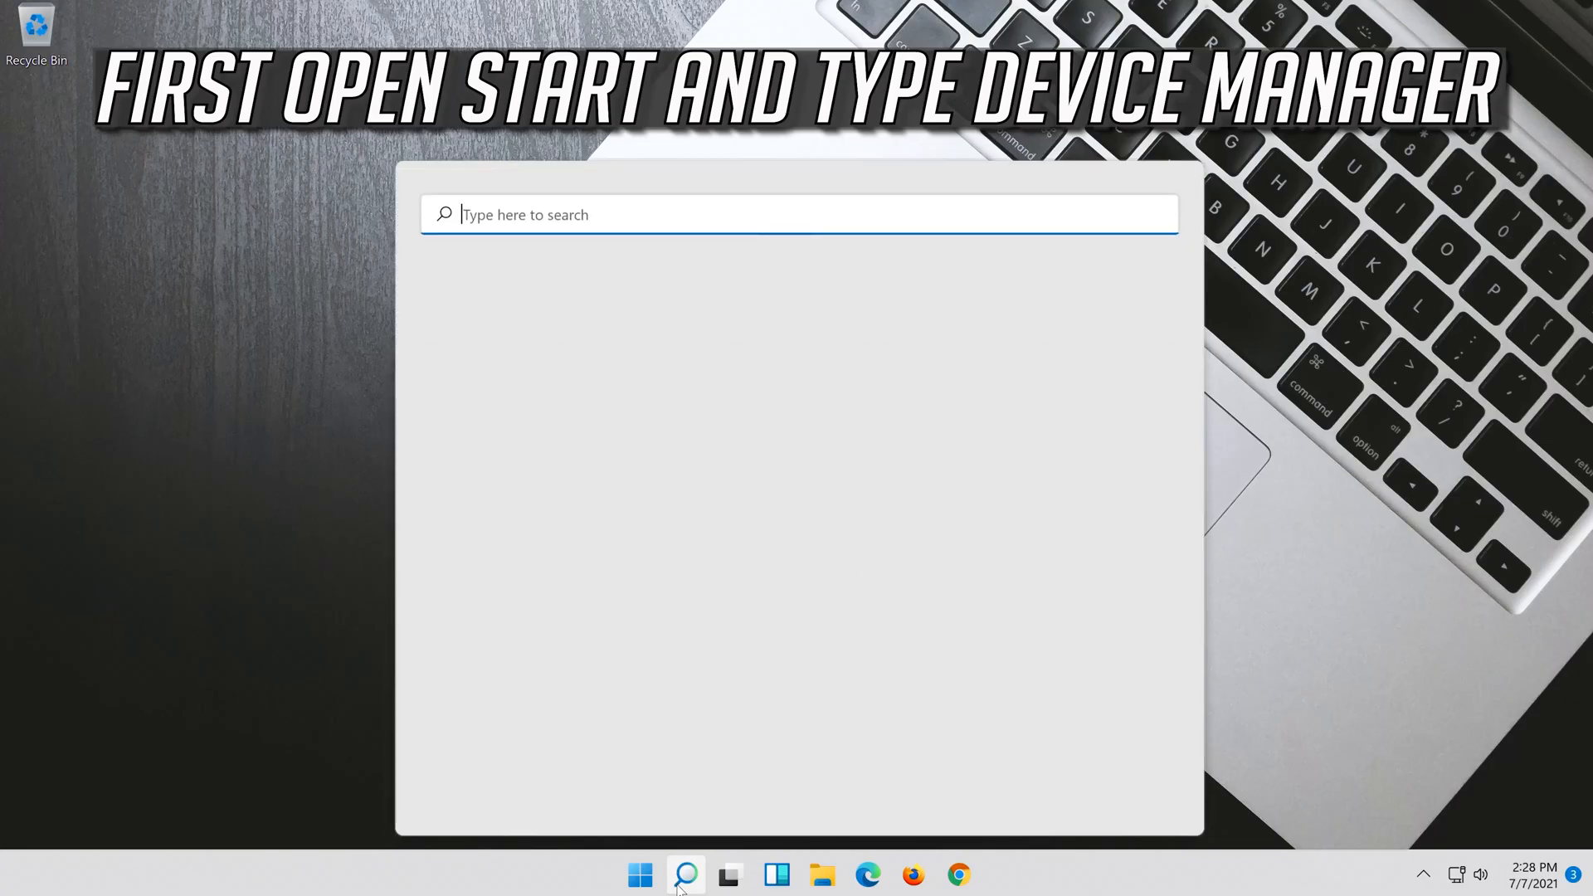
pyautogui.write('devi')
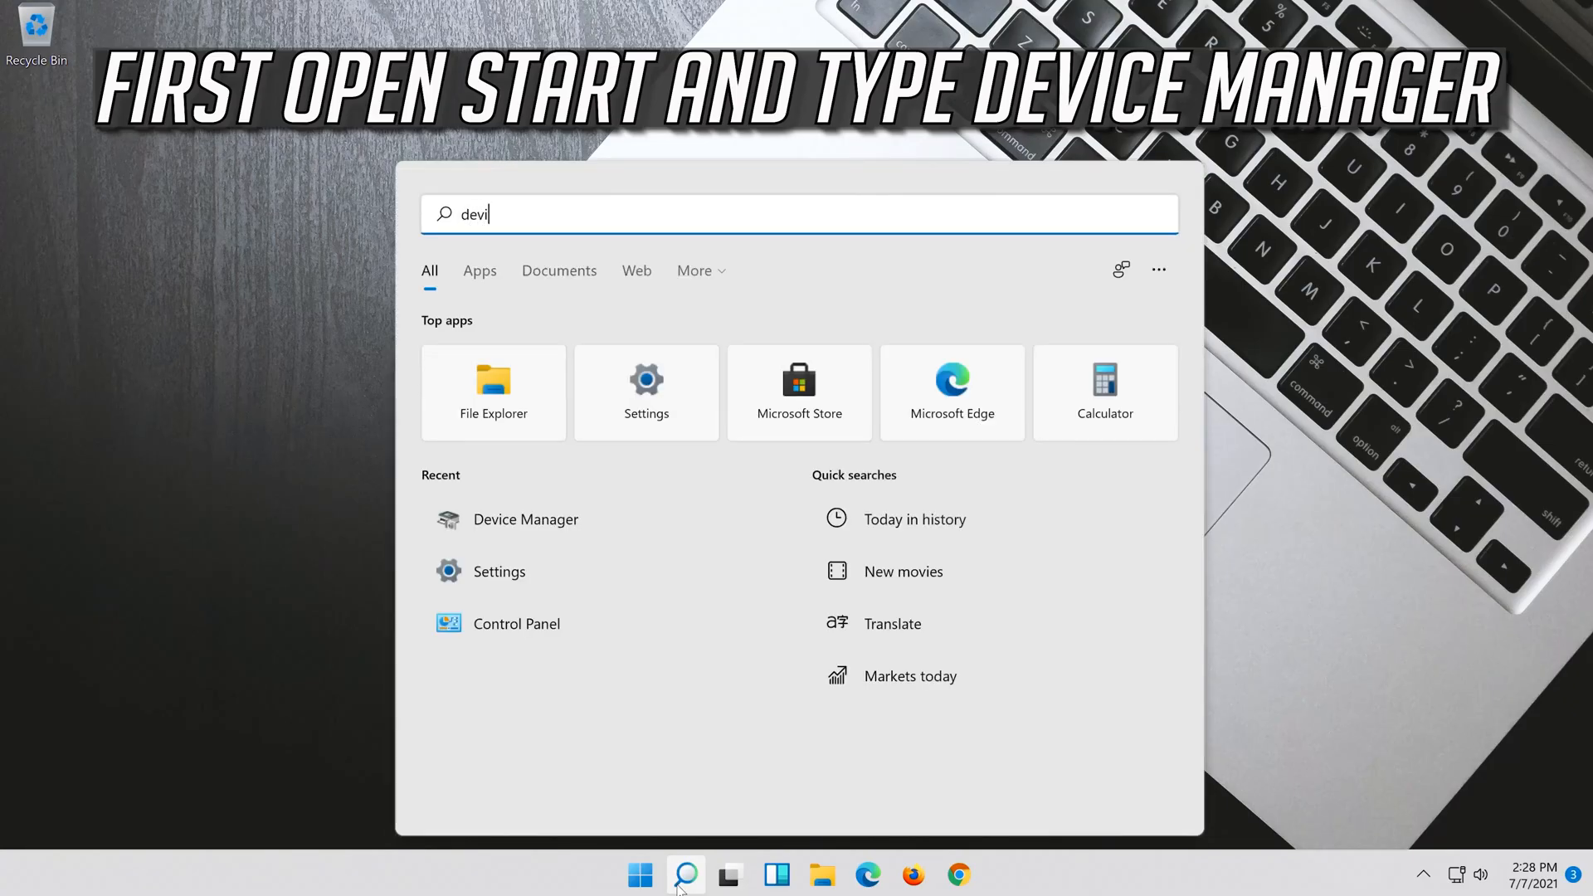
pyautogui.write('ce manager')
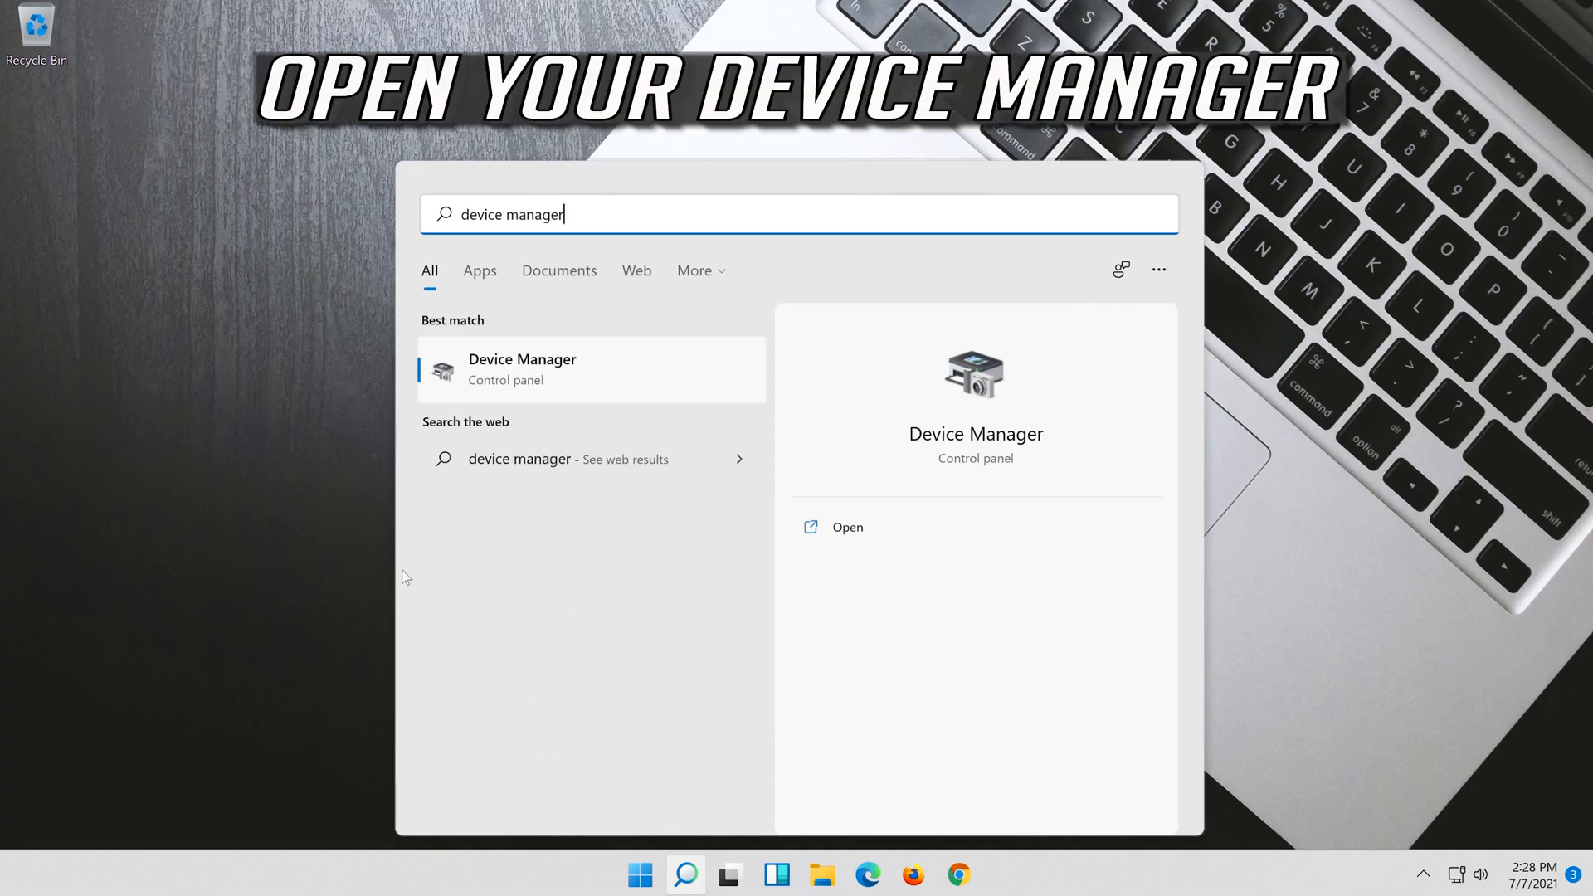
# Launch Device Manager from the 'device manager' search result.
pyautogui.click(562, 377)
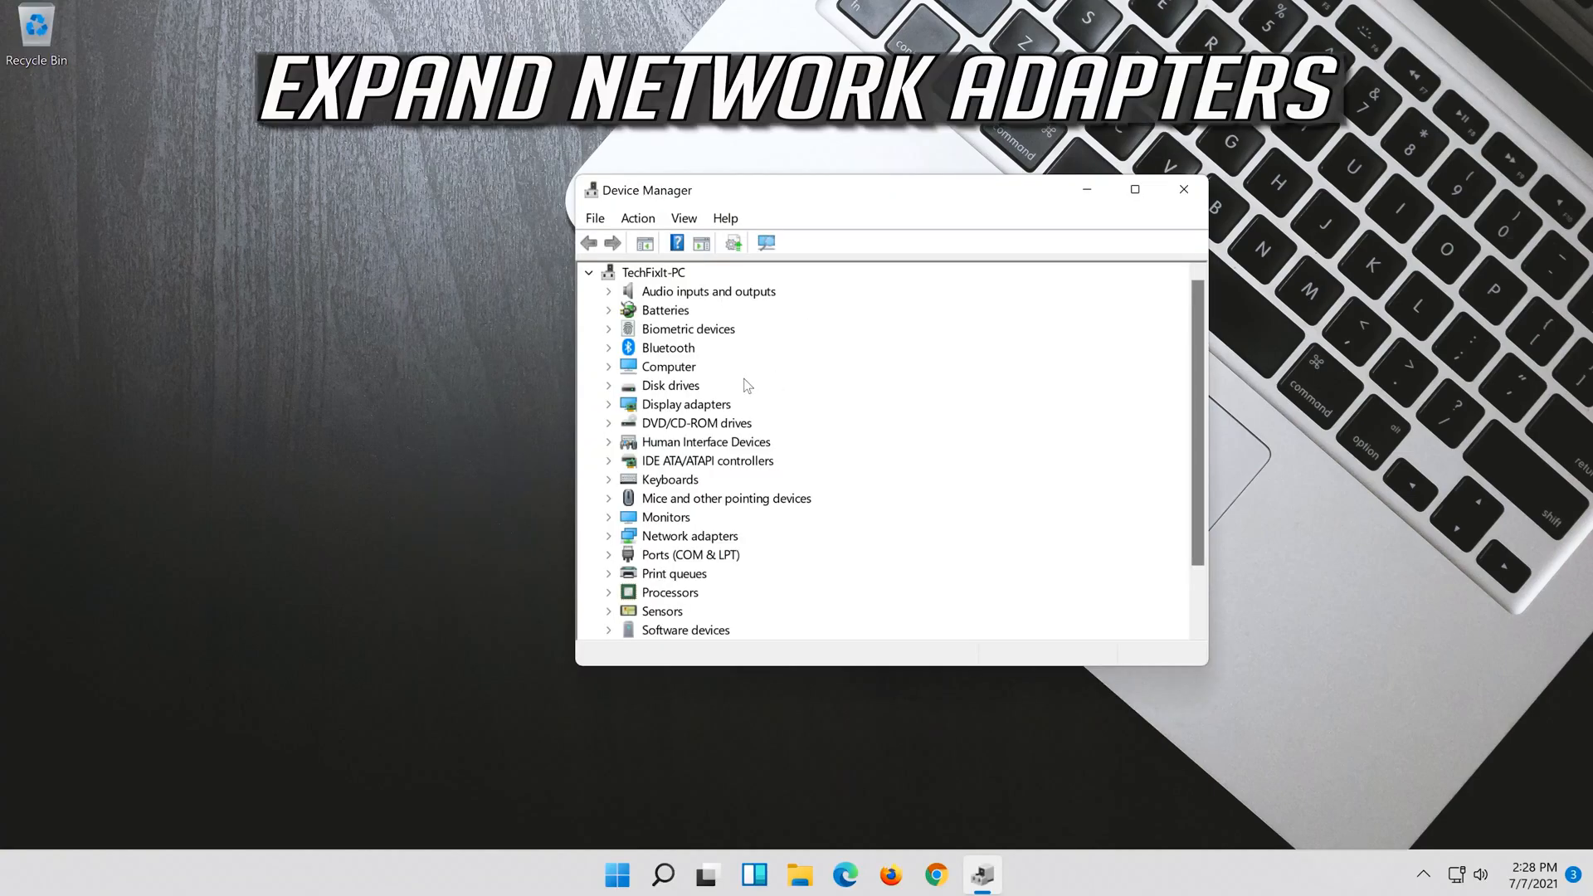
# Expand Network adapters and show Properties of the Intel 82574L Gigabit adapter.
pyautogui.click(609, 537)
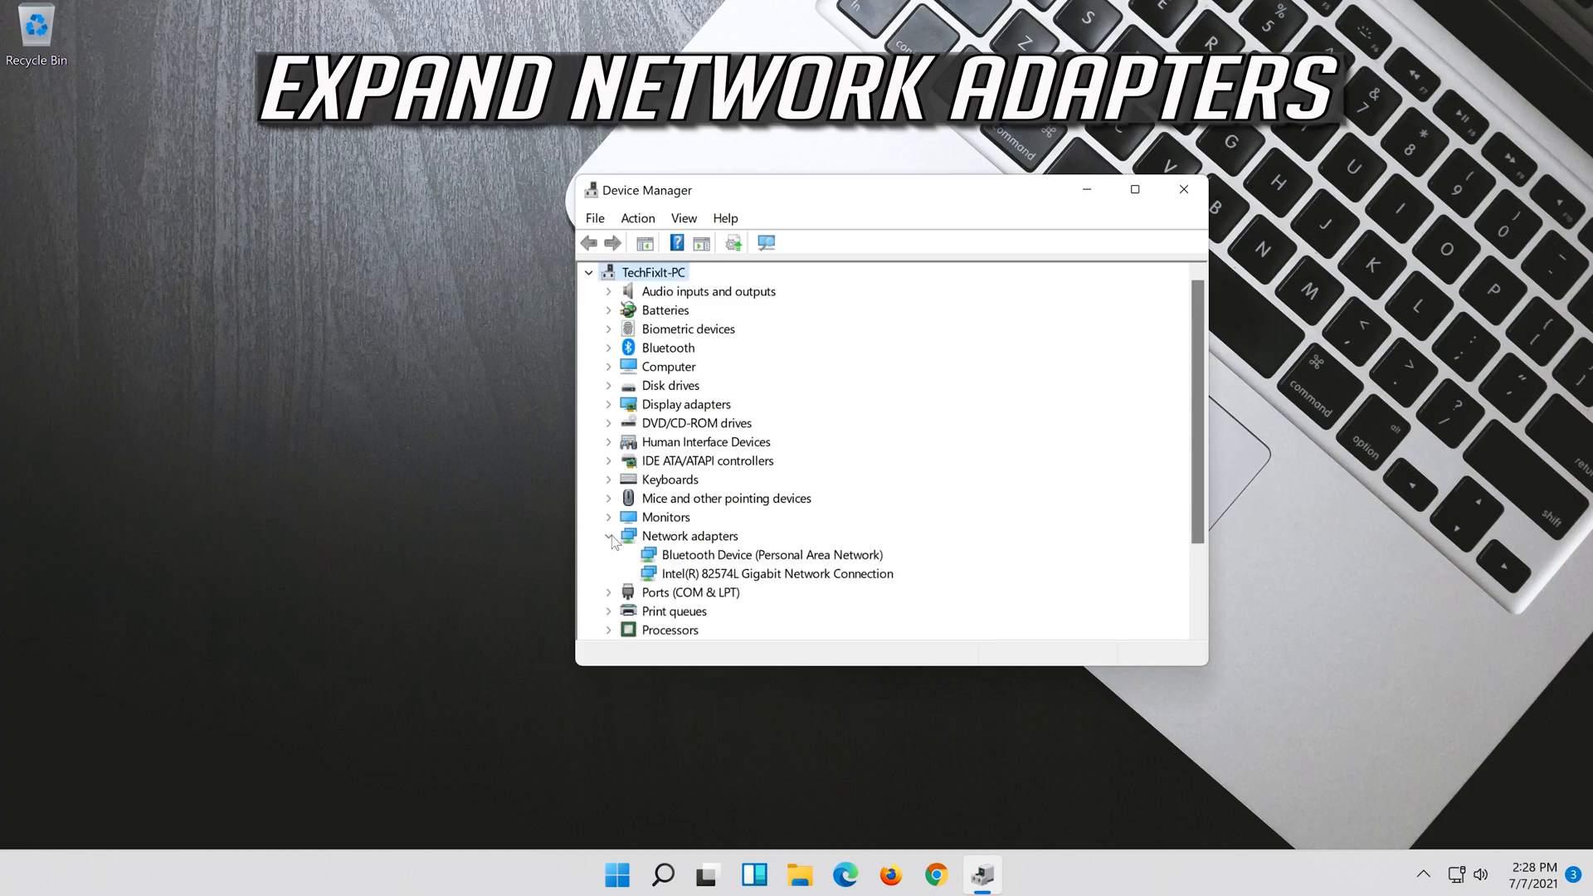
pyautogui.click(713, 581)
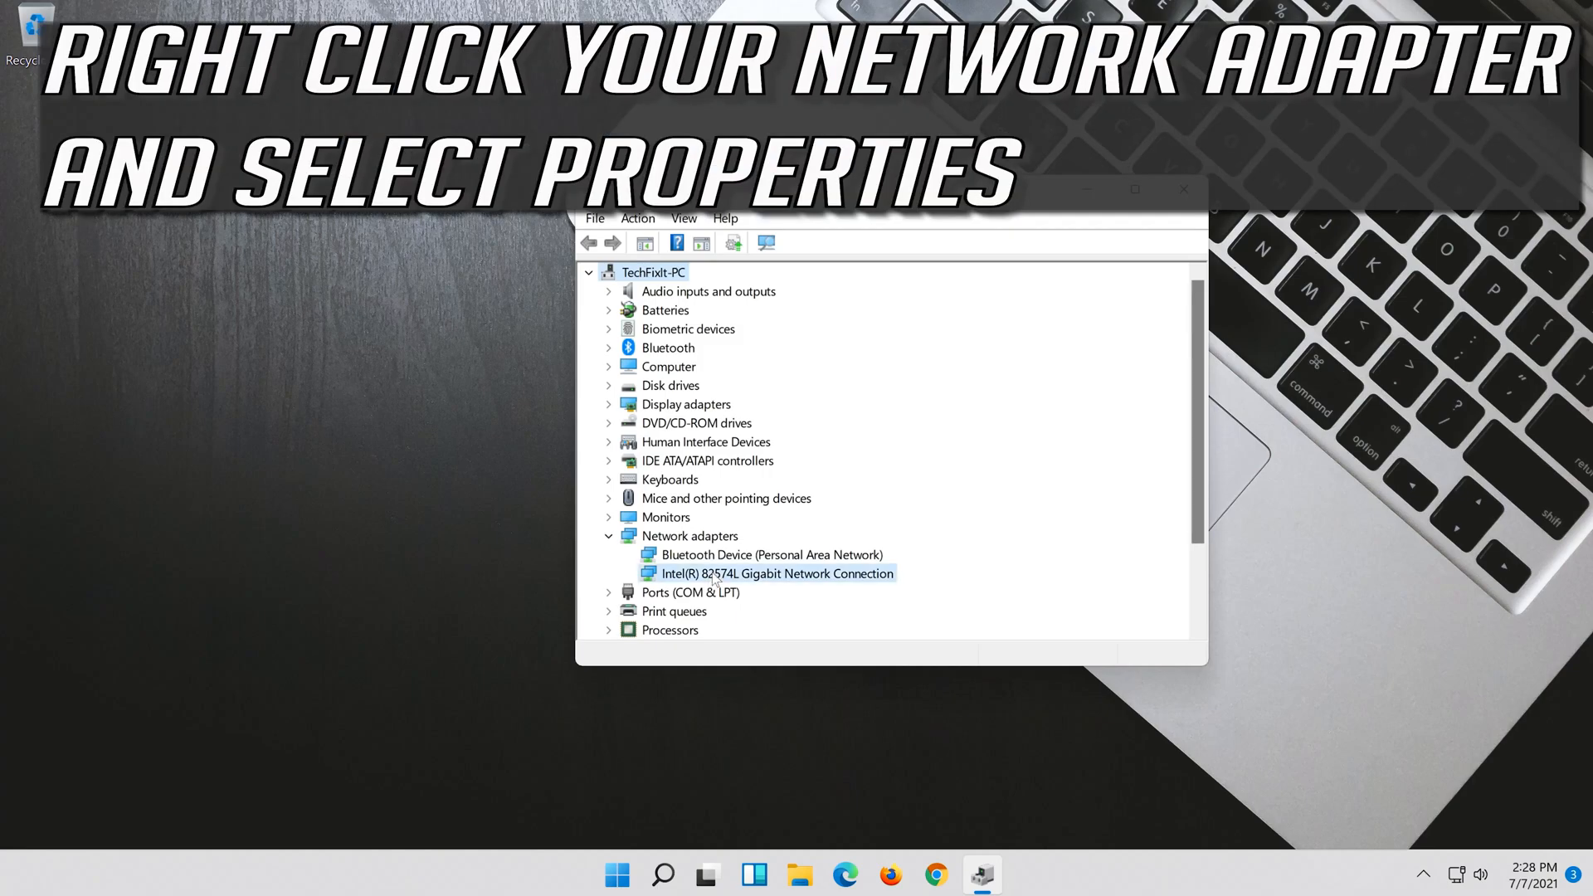
pyautogui.rightClick(784, 580)
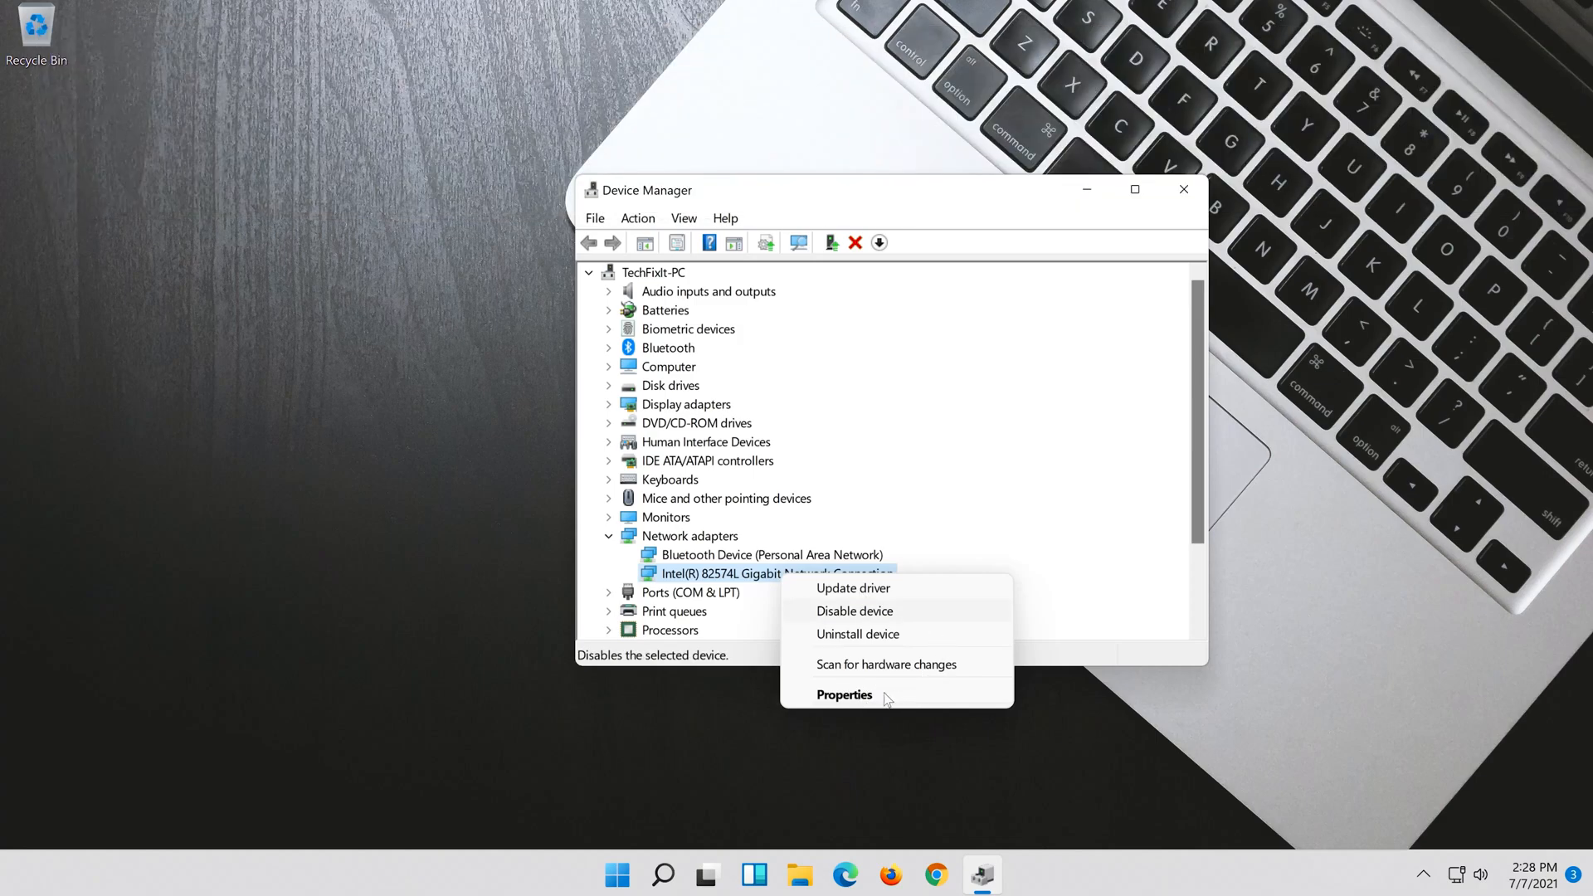
pyautogui.click(883, 699)
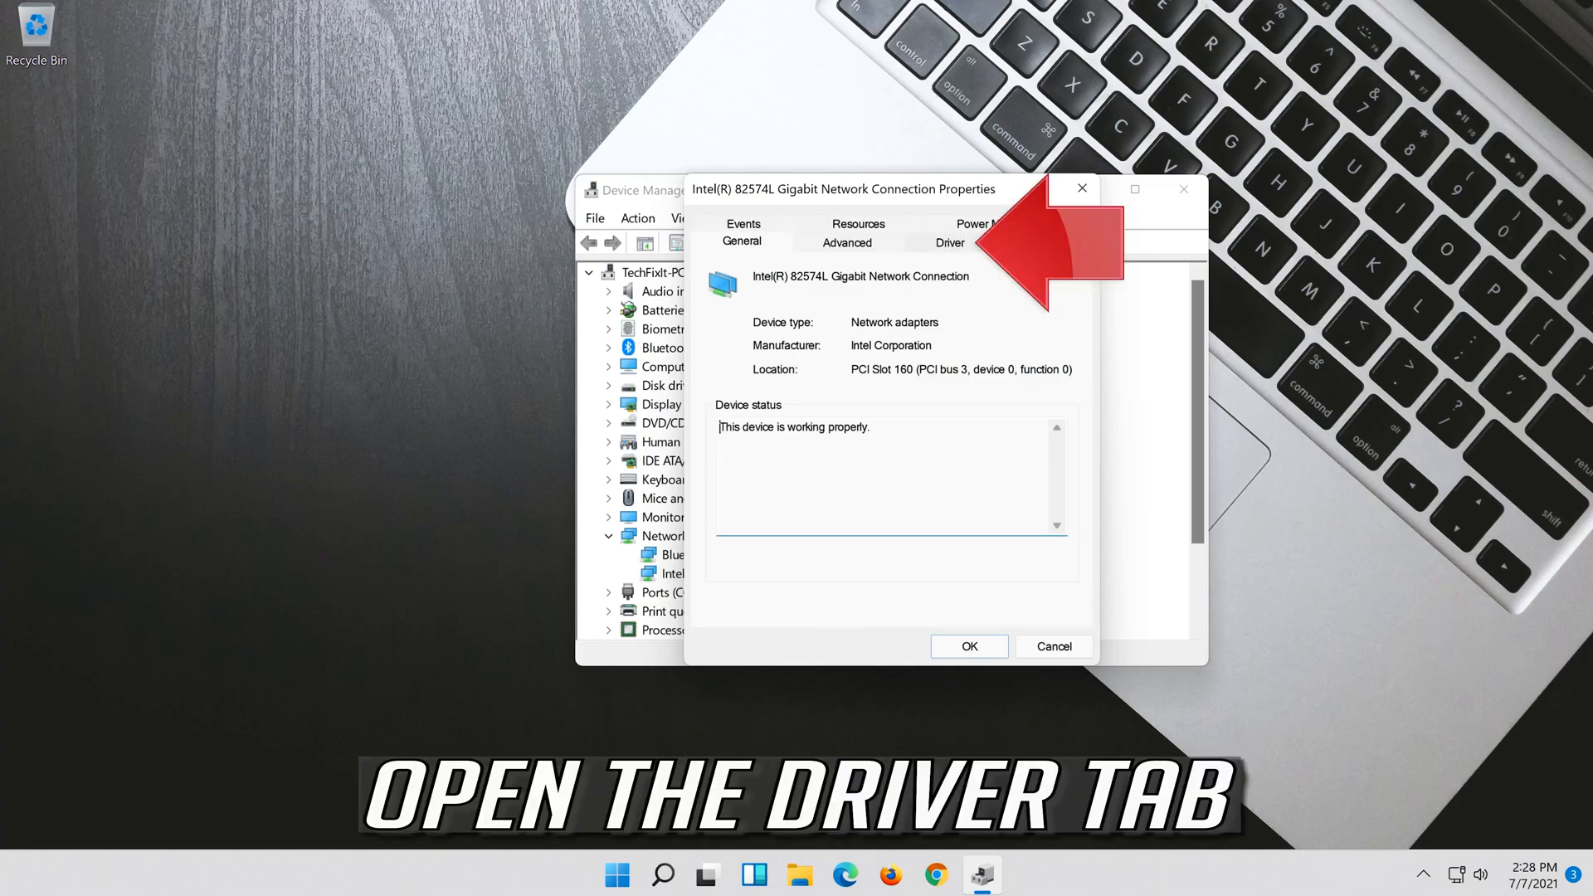
# Uninstall the Intel 82574L Gigabit Network Connection from its Driver properties, confirming the removal.
pyautogui.click(951, 243)
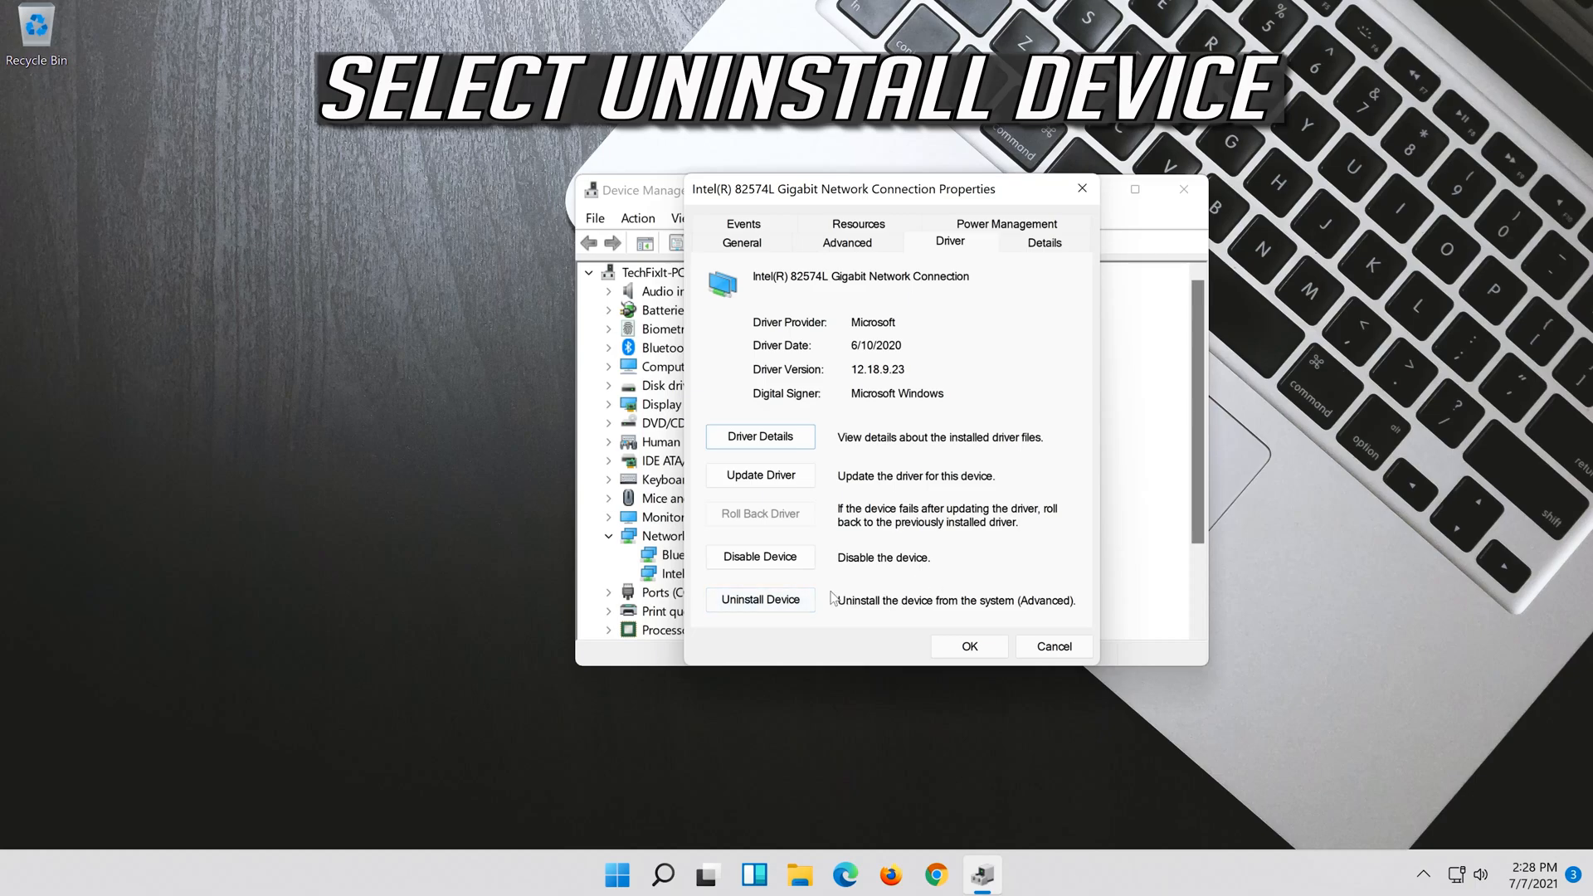
pyautogui.click(773, 606)
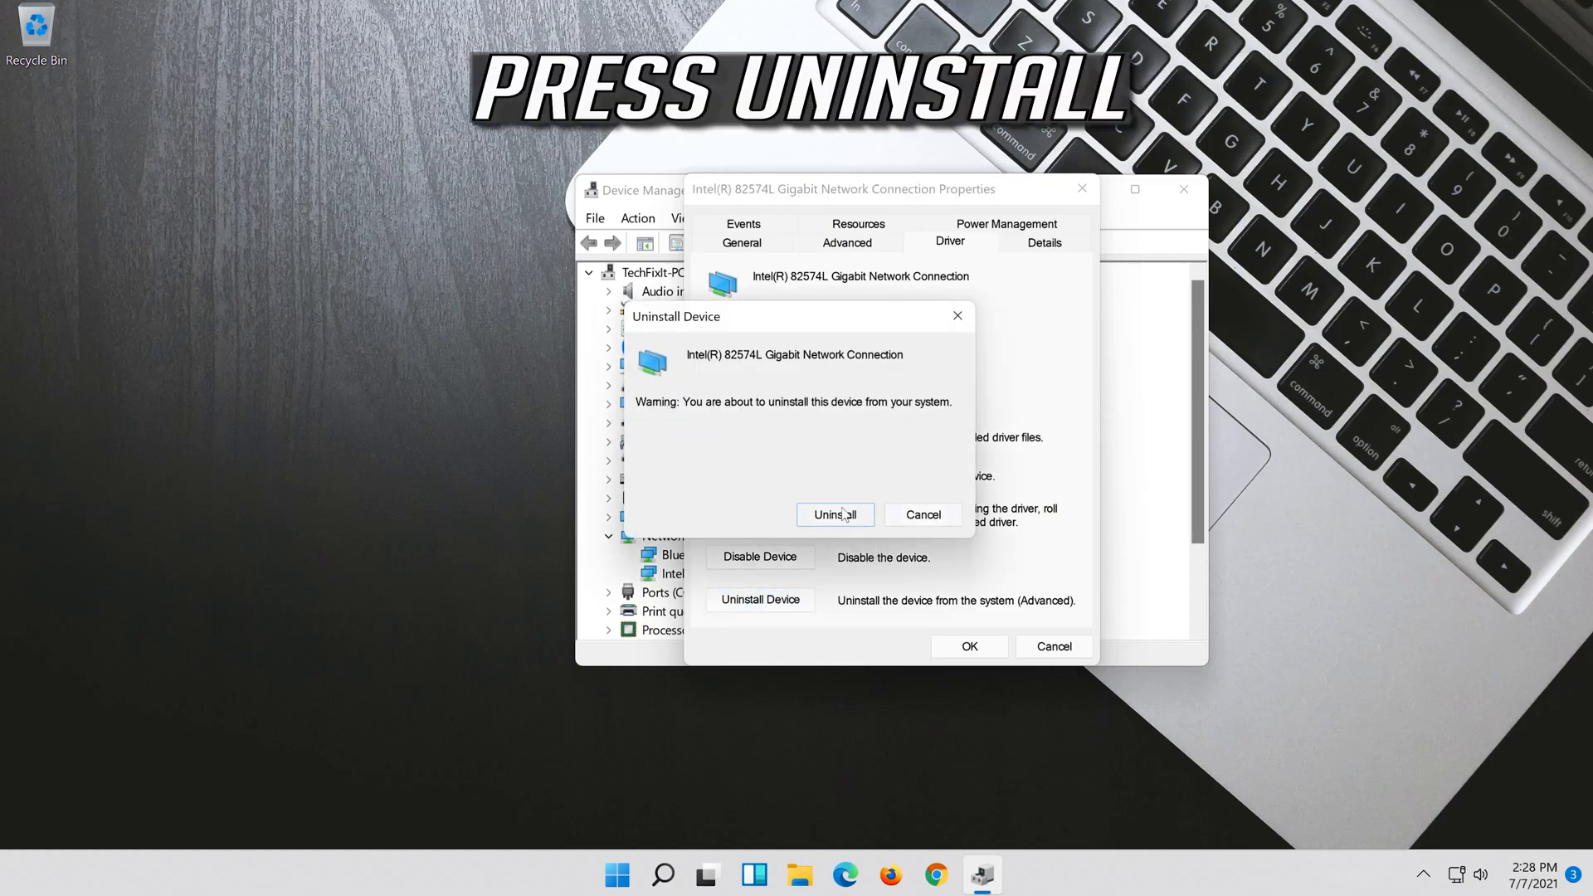
pyautogui.click(837, 516)
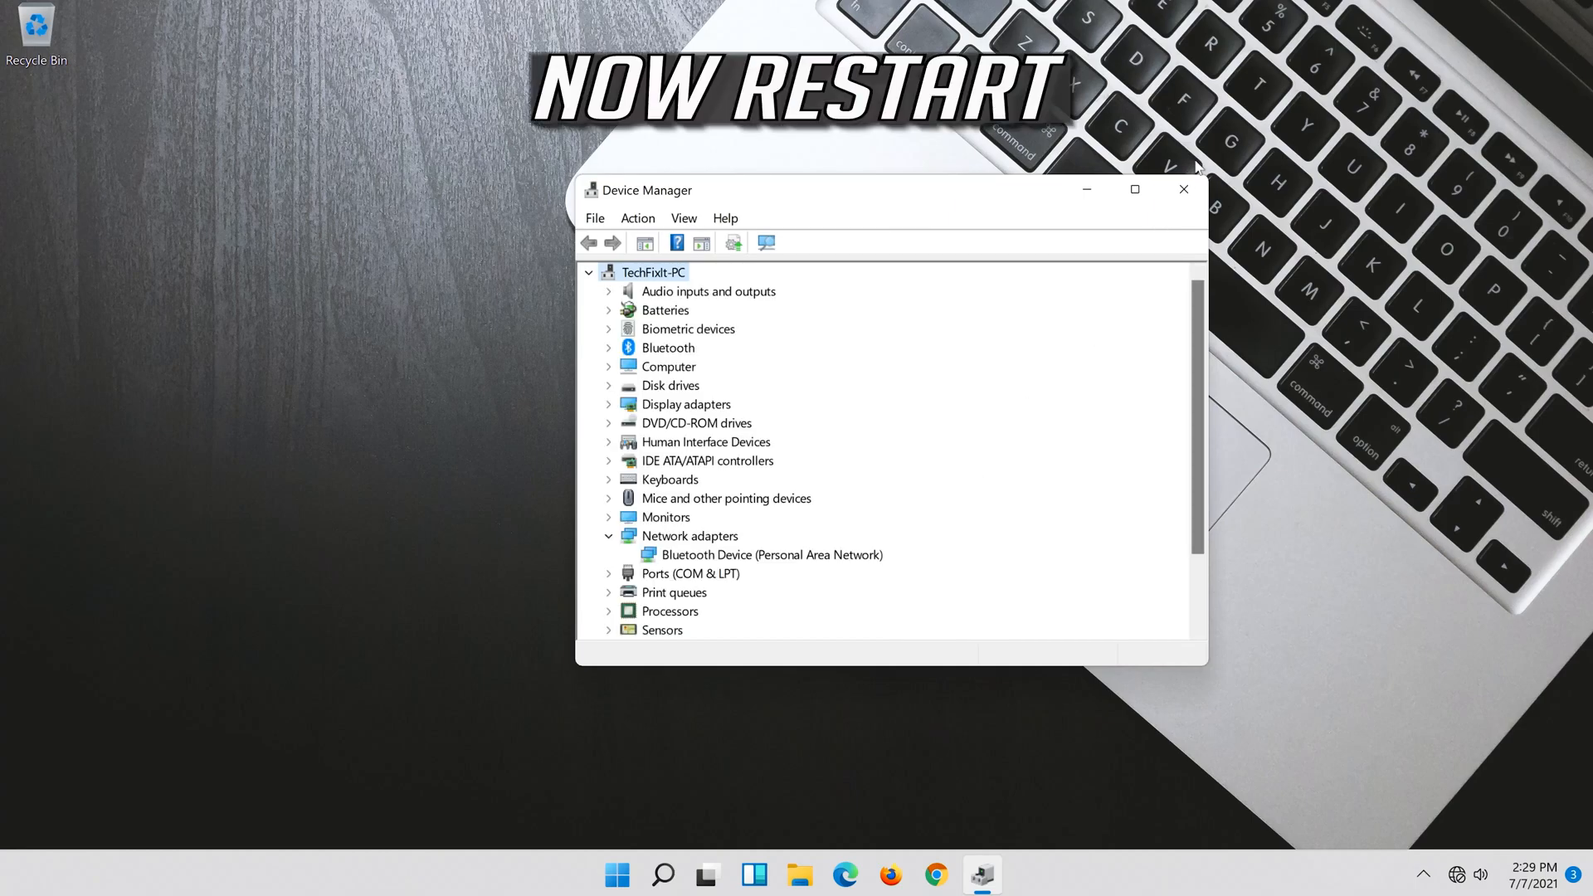
# Close Device Manager and restart the computer from the Start menu's power options.
pyautogui.click(1196, 191)
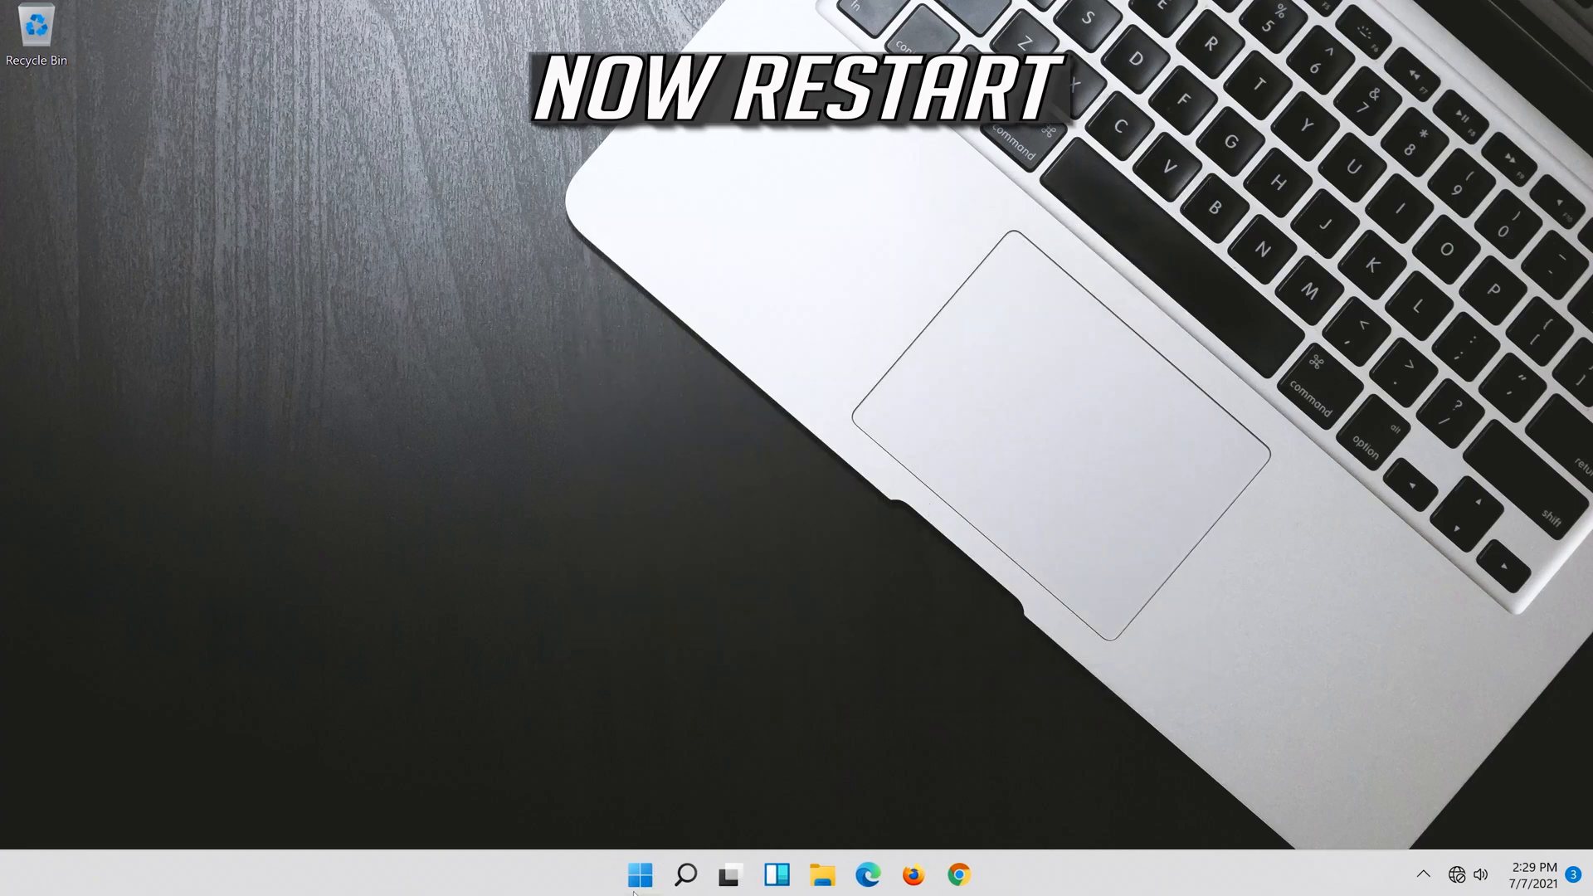
pyautogui.click(640, 875)
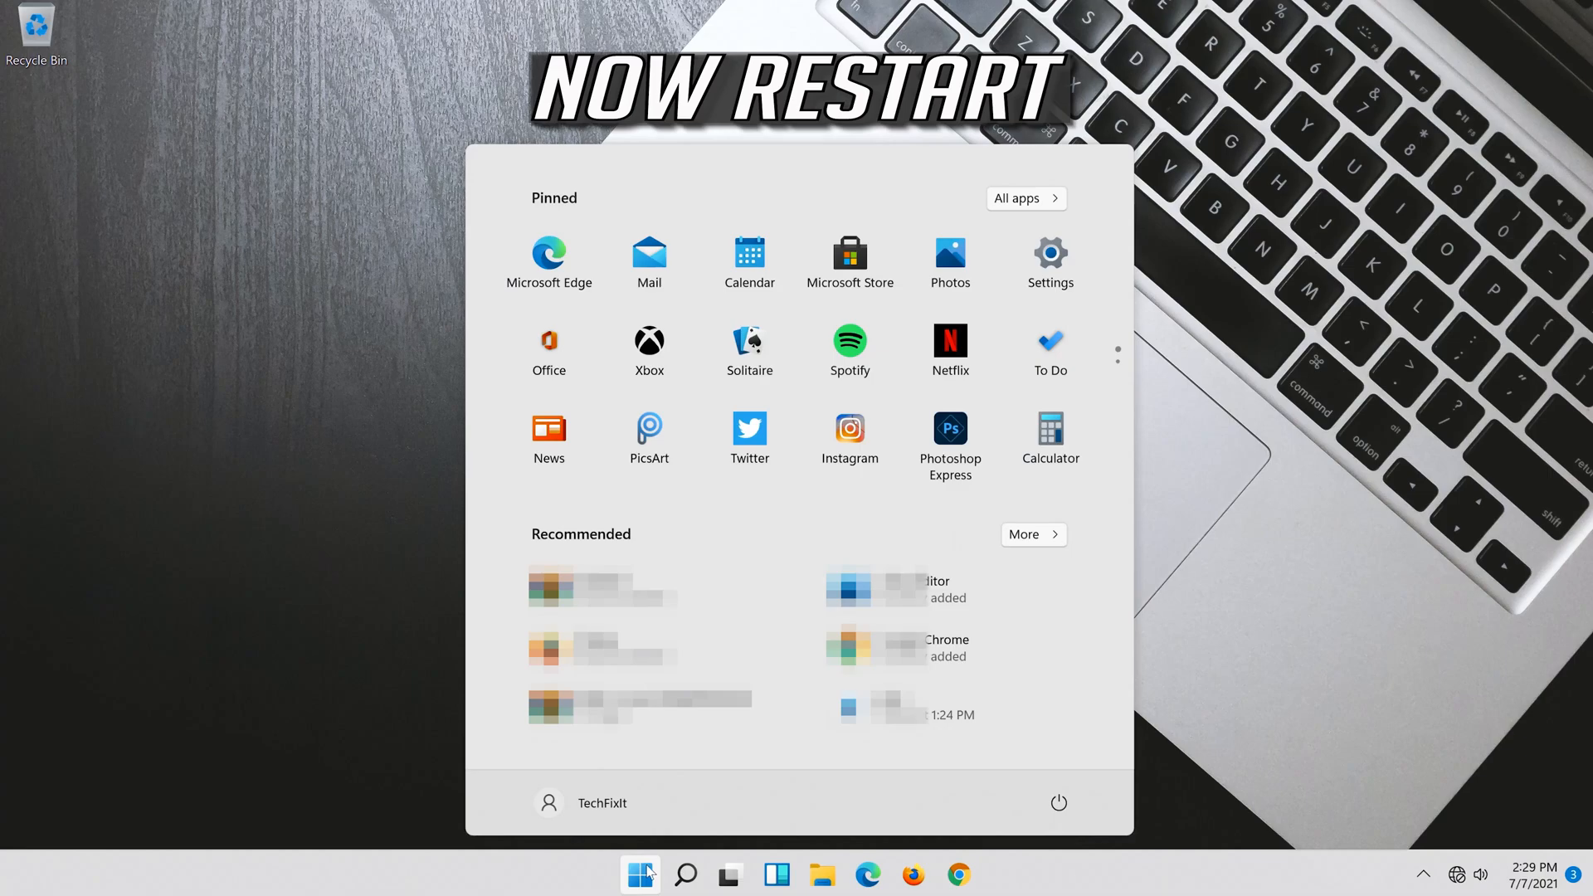
pyautogui.click(1060, 802)
pyautogui.click(1066, 755)
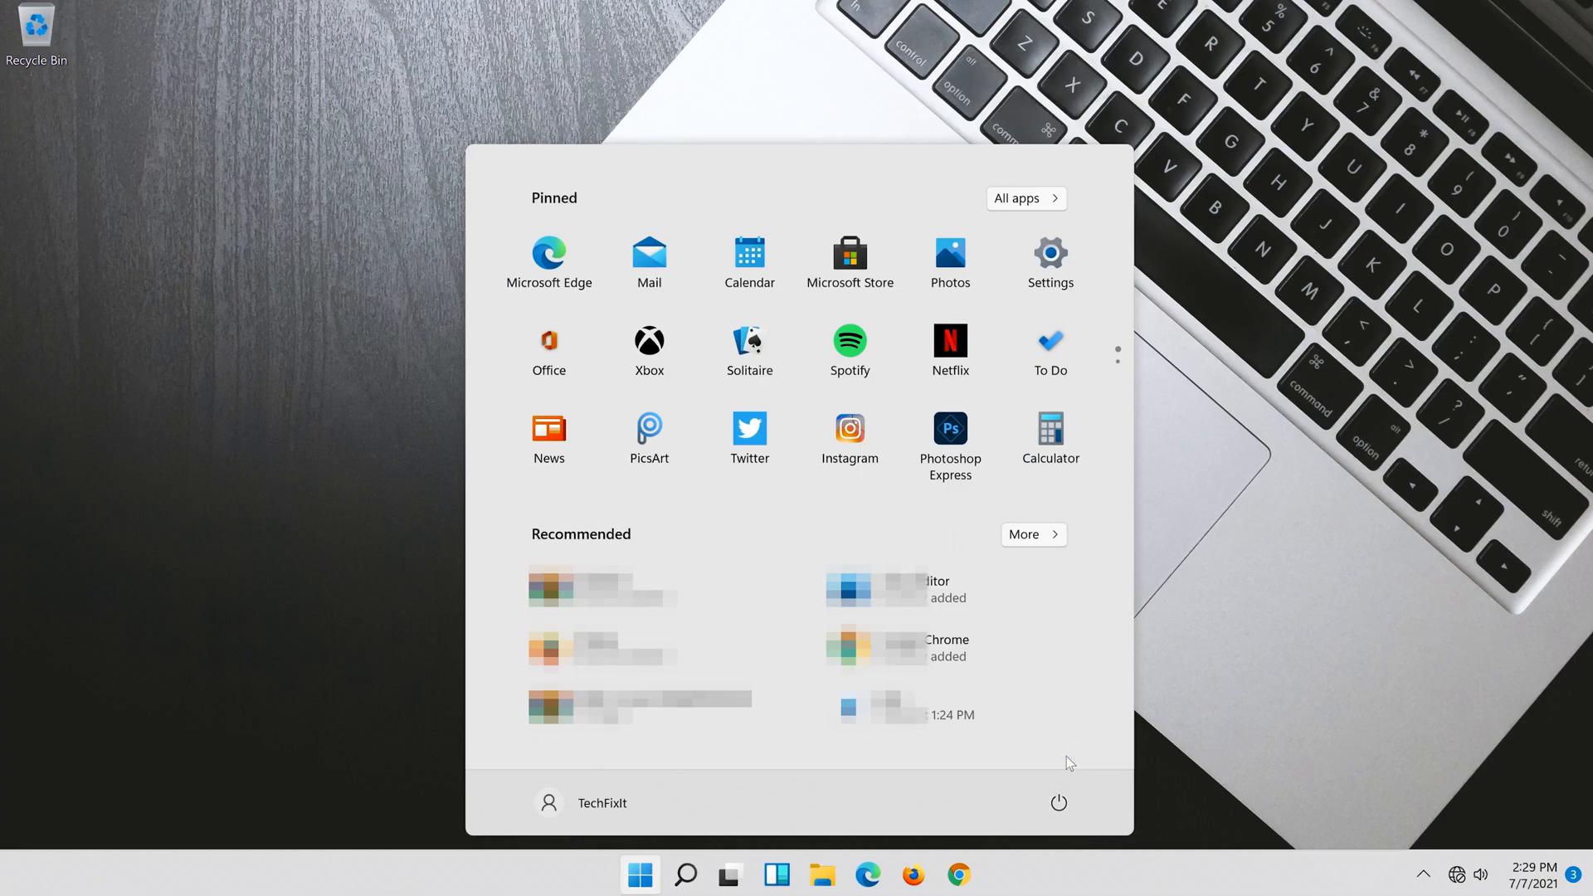